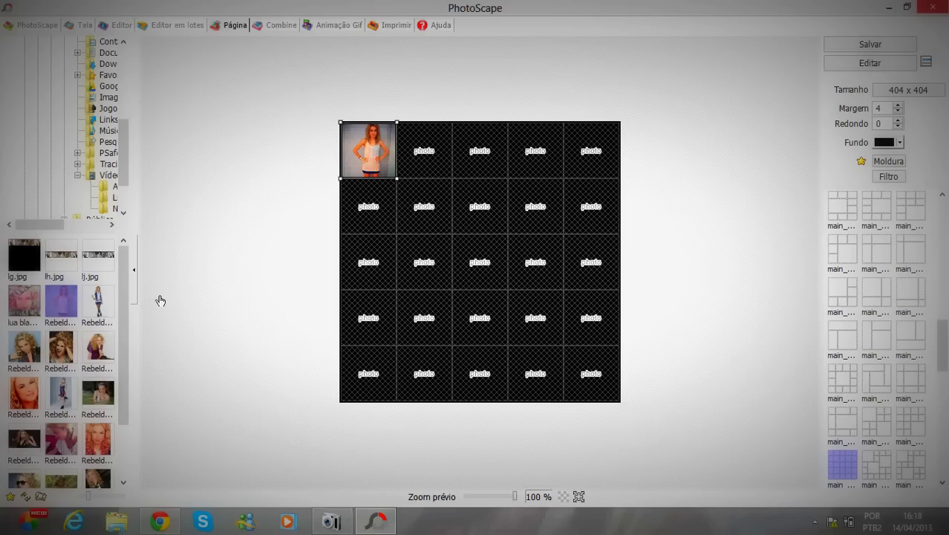
Step: Fill the four empty cells in the collage's first row with the purple-outfit, in-water, sunglasses and orange-tinted close-up photos
left_click(102, 310)
left_click_drag(102, 351, 442, 137)
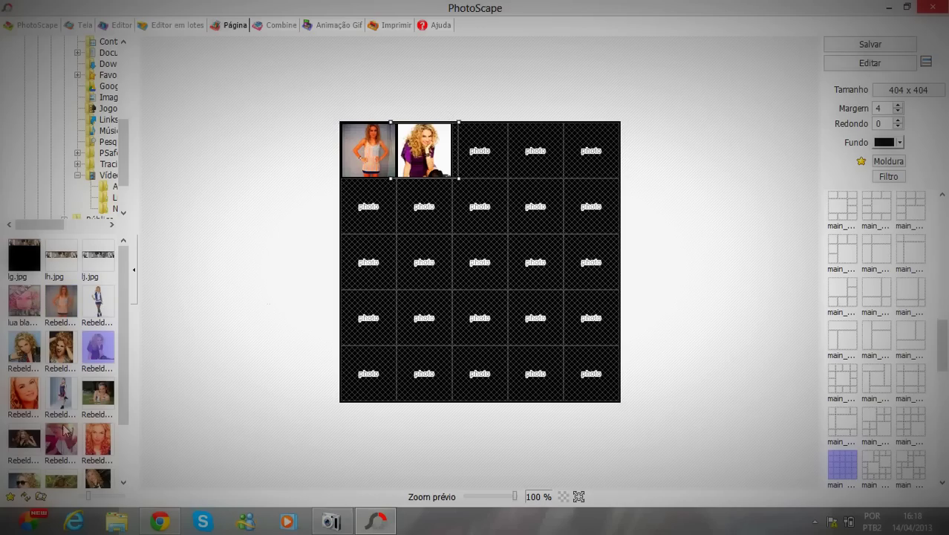
left_click(64, 401)
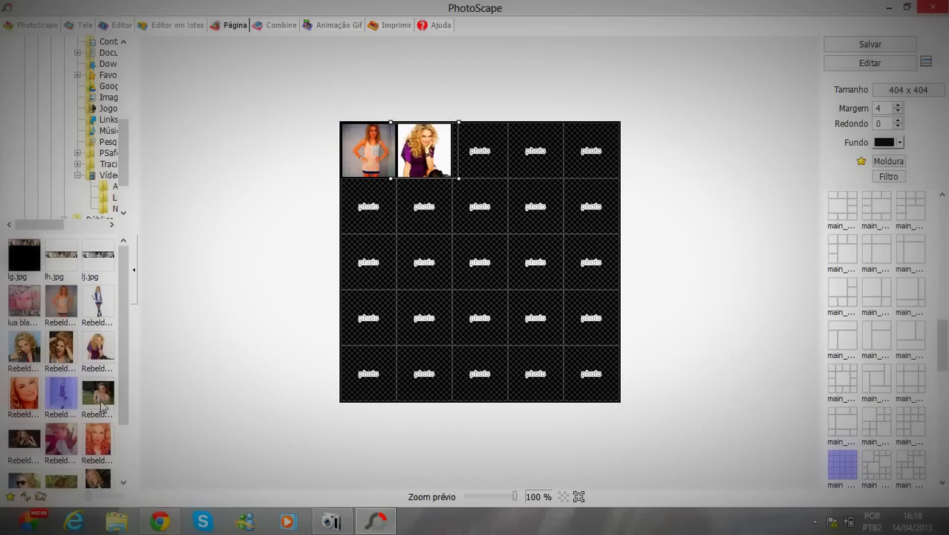
left_click_drag(101, 405, 483, 159)
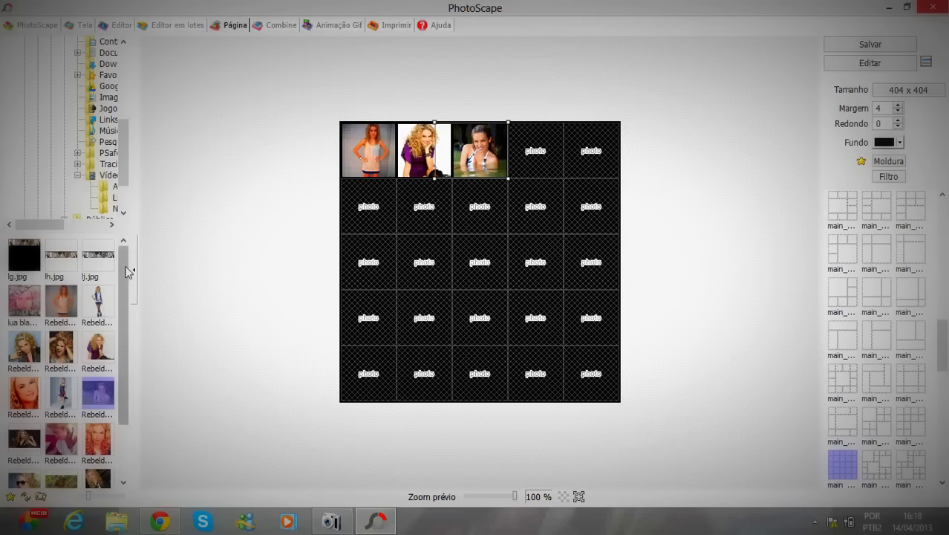
scroll(126, 297, "down", 2)
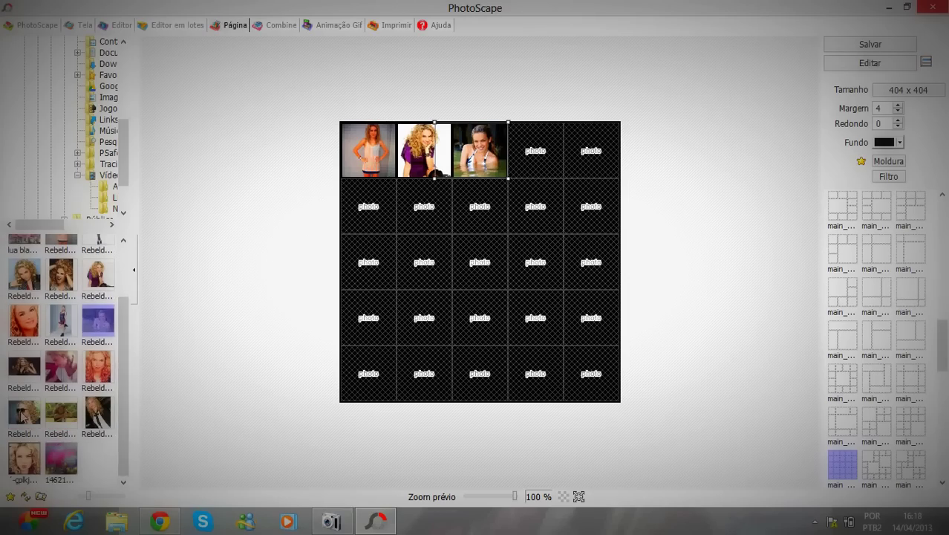
left_click_drag(24, 412, 550, 149)
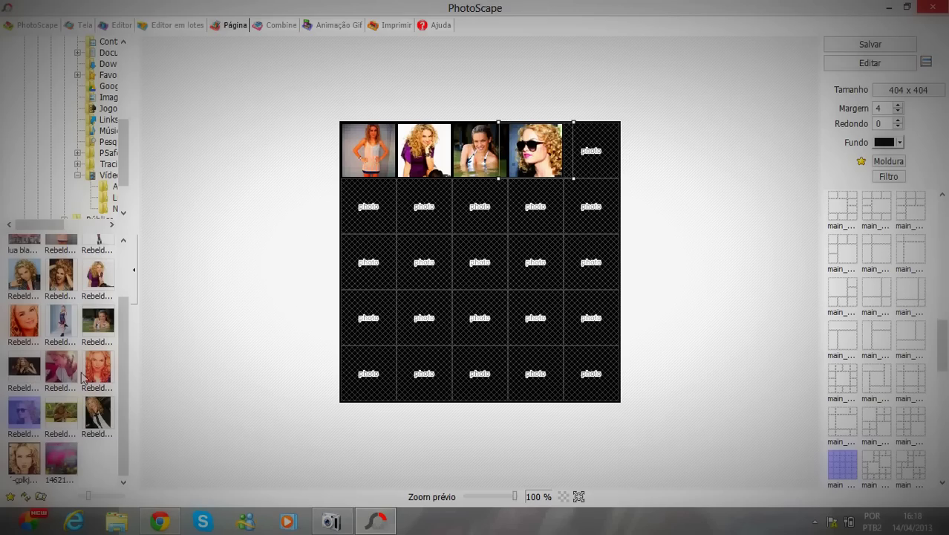
left_click_drag(98, 373, 585, 144)
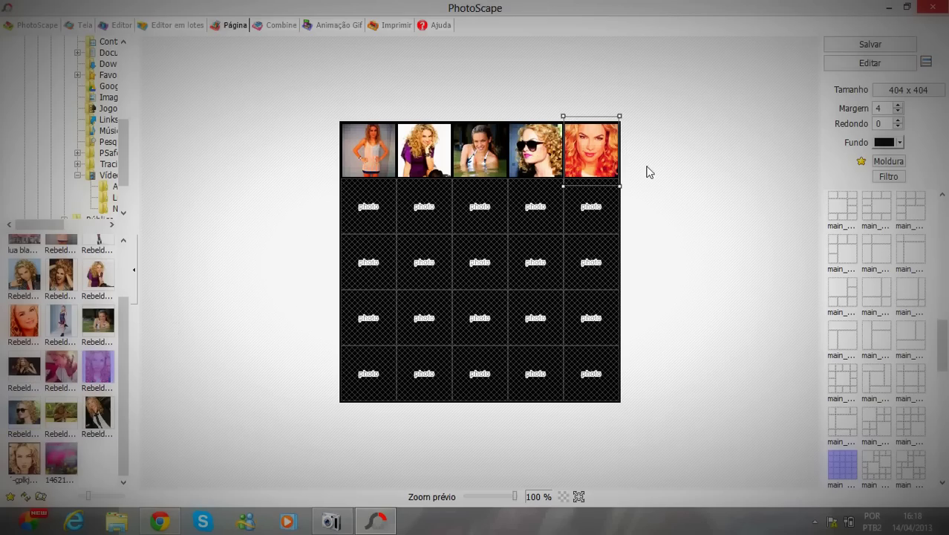
Step: Set a custom page size for the collage of 900 pixels wide by 900 pixels high
left_click(933, 95)
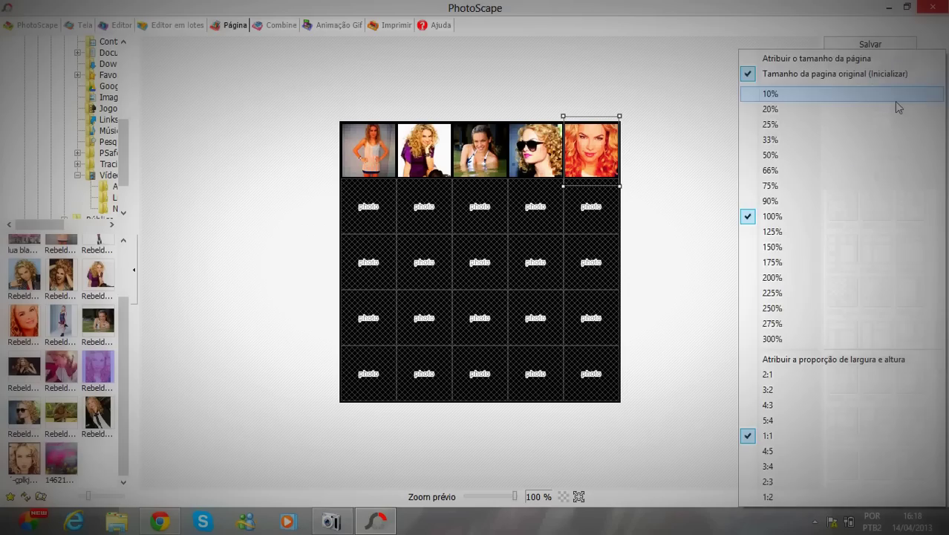
left_click(854, 60)
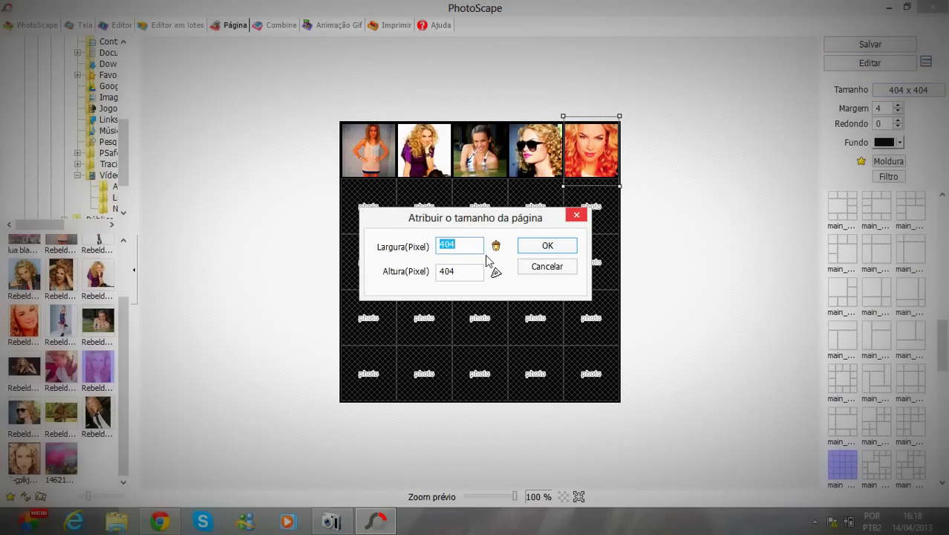
key("BackSpace")
key("Tab")
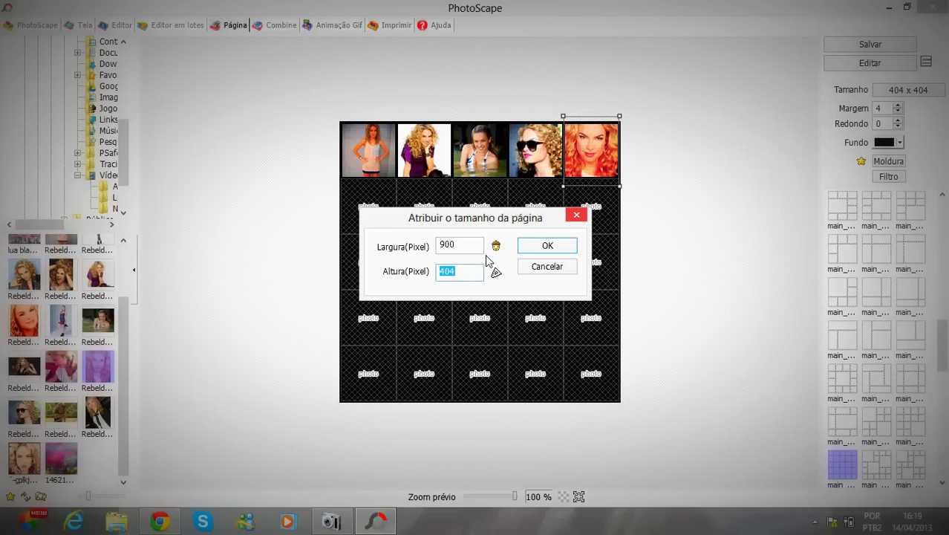
type("900")
left_click(544, 247)
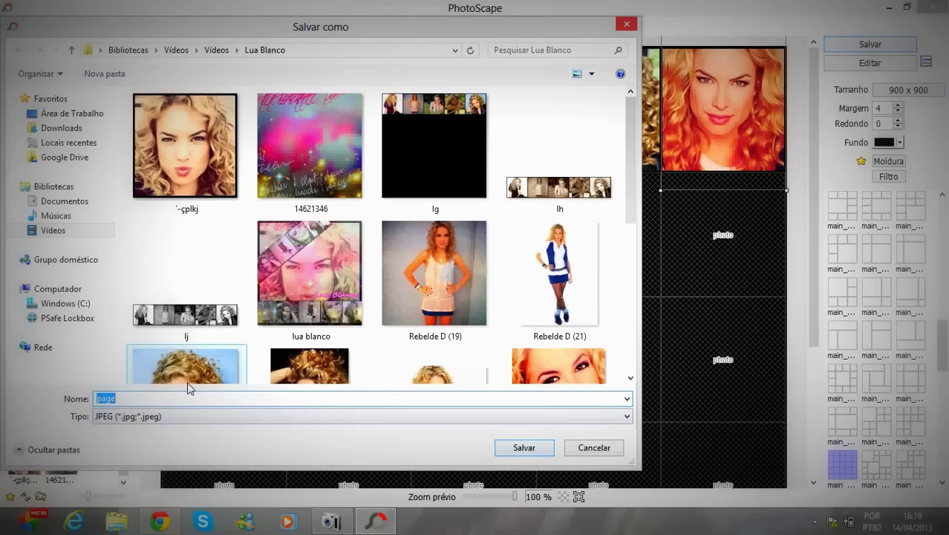
Step: Save the collage page as a JPEG named plll in the Lua Blanco folder
type("plll")
left_click(524, 450)
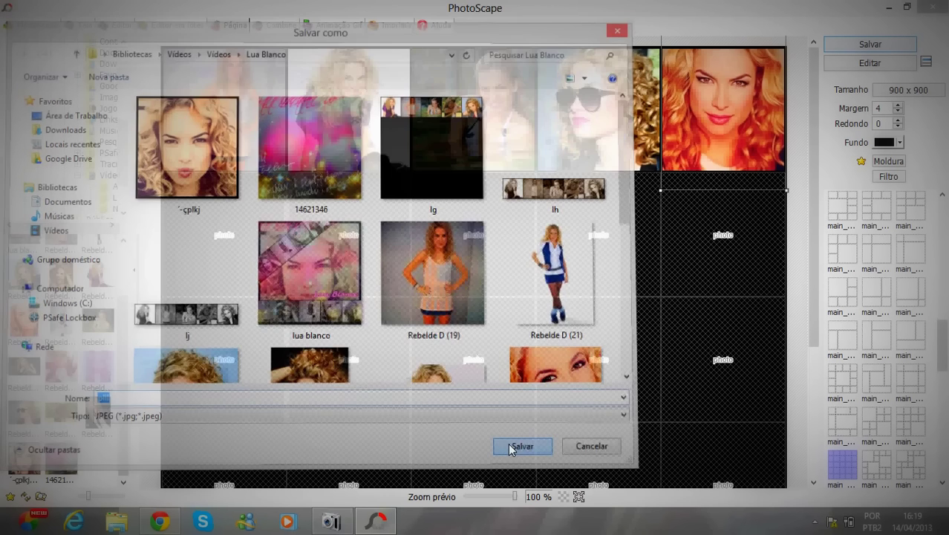
left_click(575, 192)
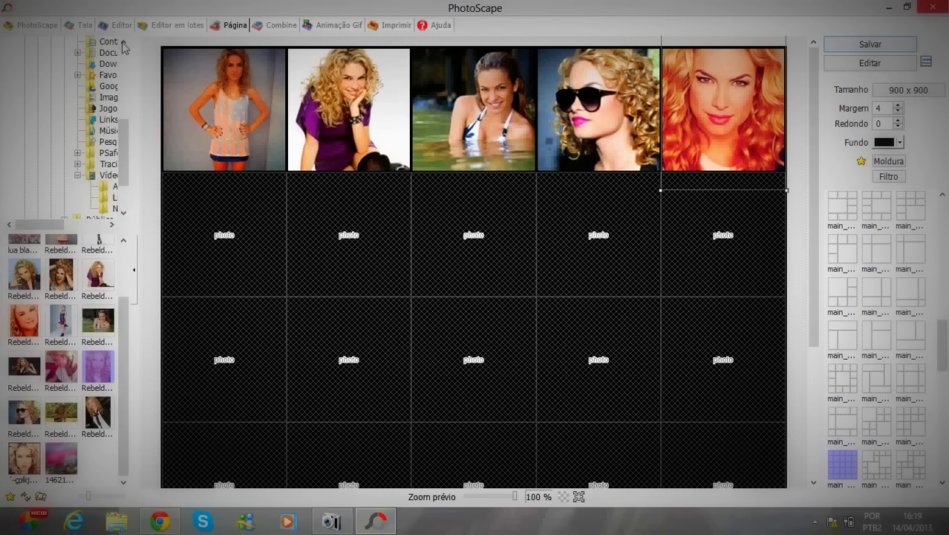
Step: Open lg.jpg for editing and crop it freely to its row of five photos, about 898 x 186 pixels
left_click(121, 25)
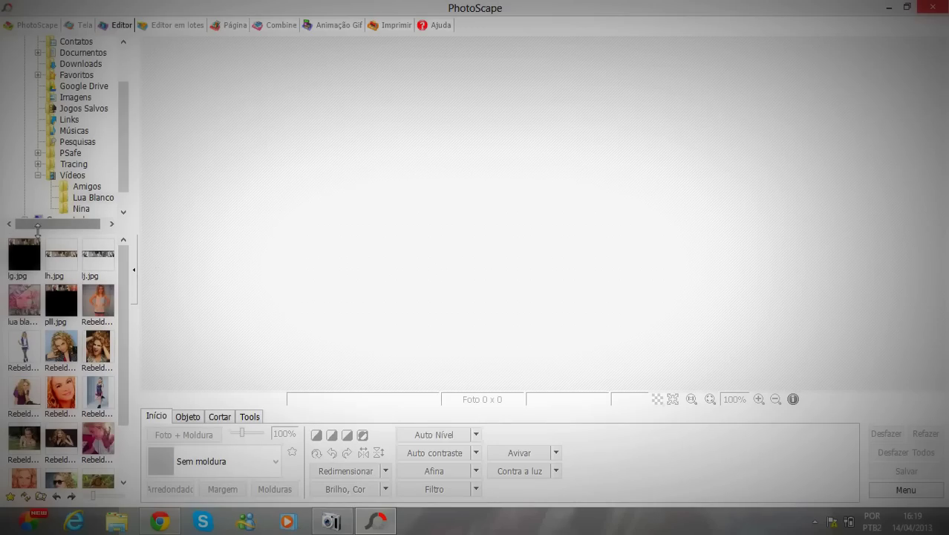
left_click(35, 267)
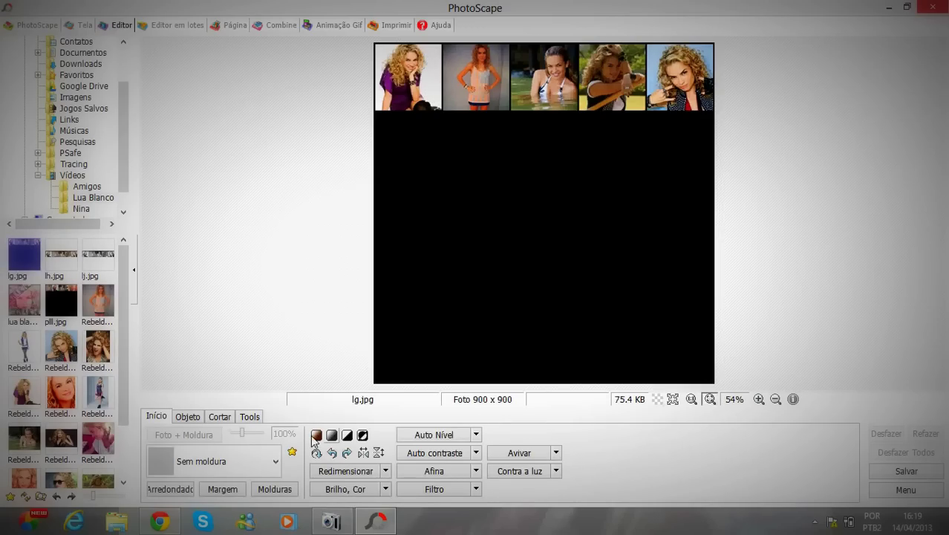
left_click(190, 418)
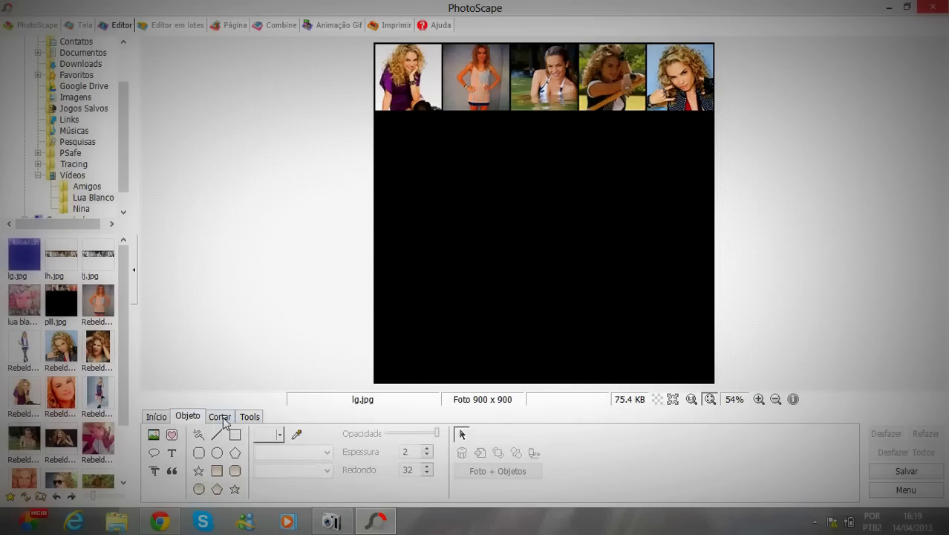
left_click(221, 417)
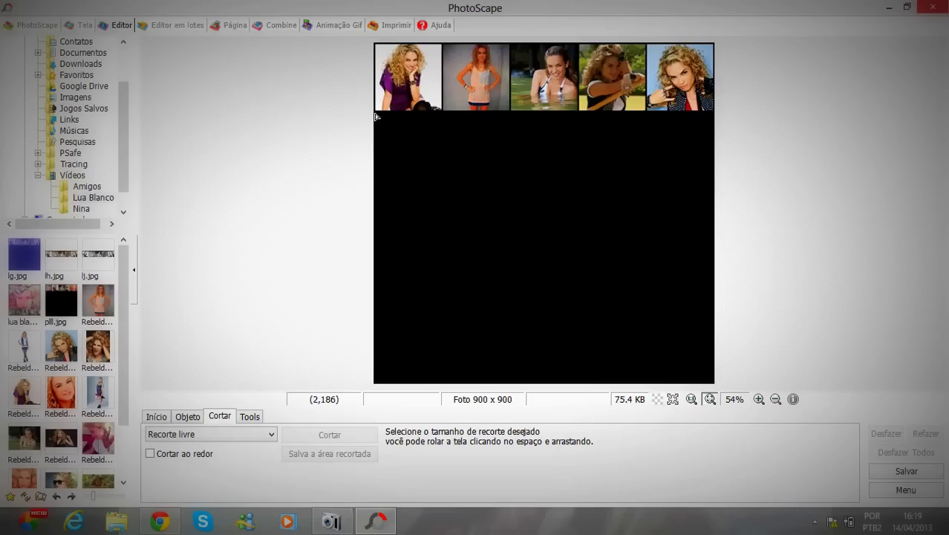
left_click_drag(375, 117, 794, 32)
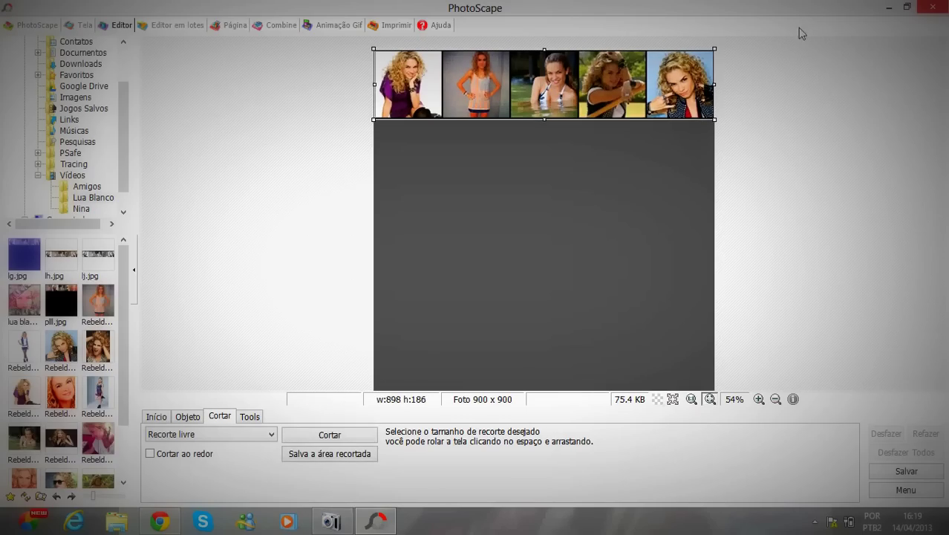
left_click(330, 434)
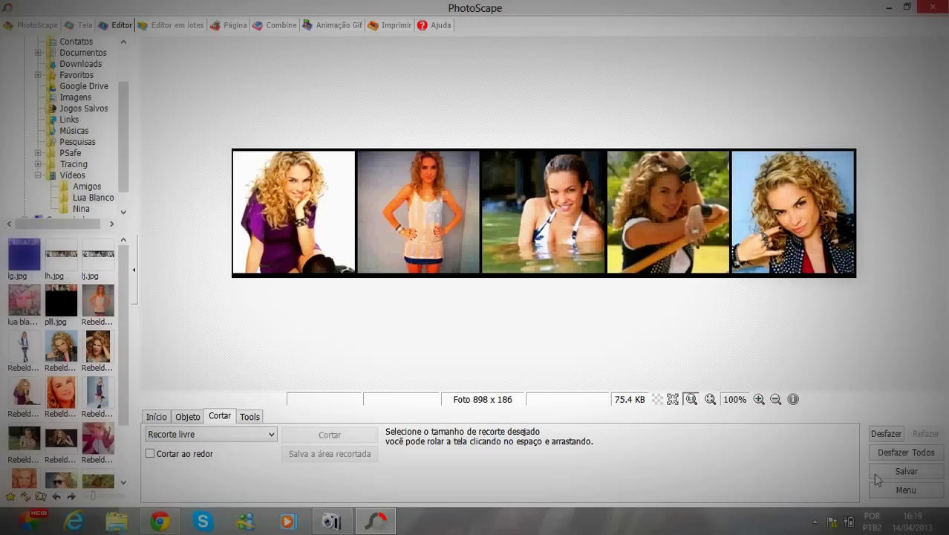
Step: Apply the sepia effect to the cropped photo strip
left_click(157, 416)
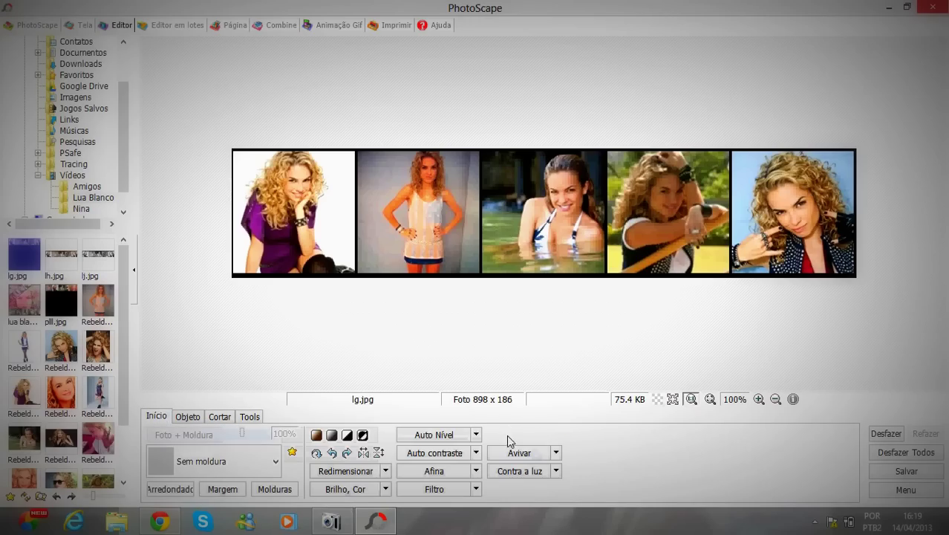
left_click(317, 435)
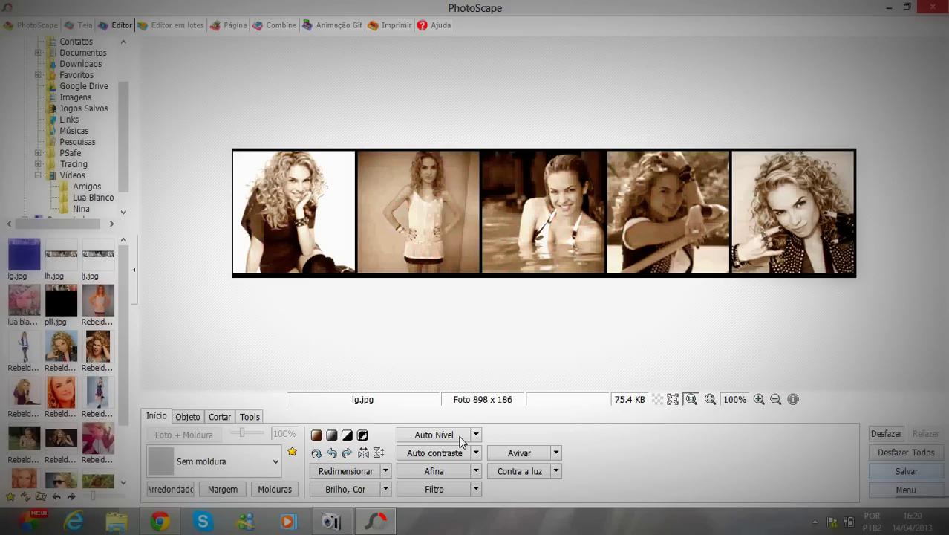
Step: Try the threshold and negative effects on the photo strip, finishing with the negative reversed and sepia reapplied
left_click(347, 435)
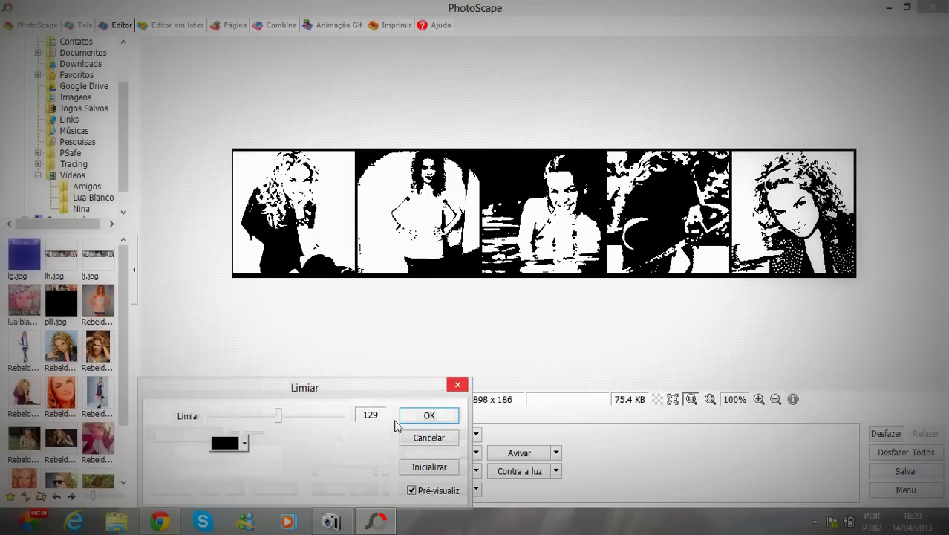
left_click(419, 437)
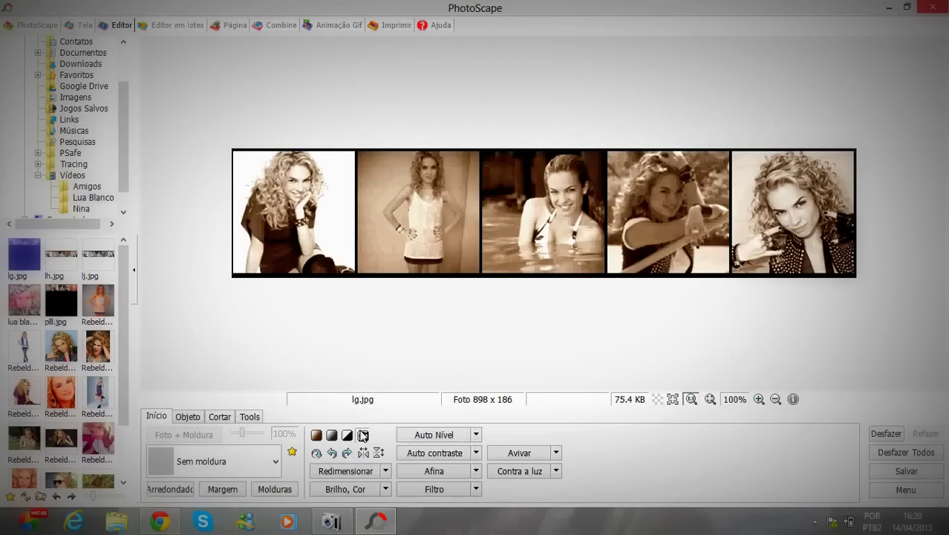
left_click(362, 435)
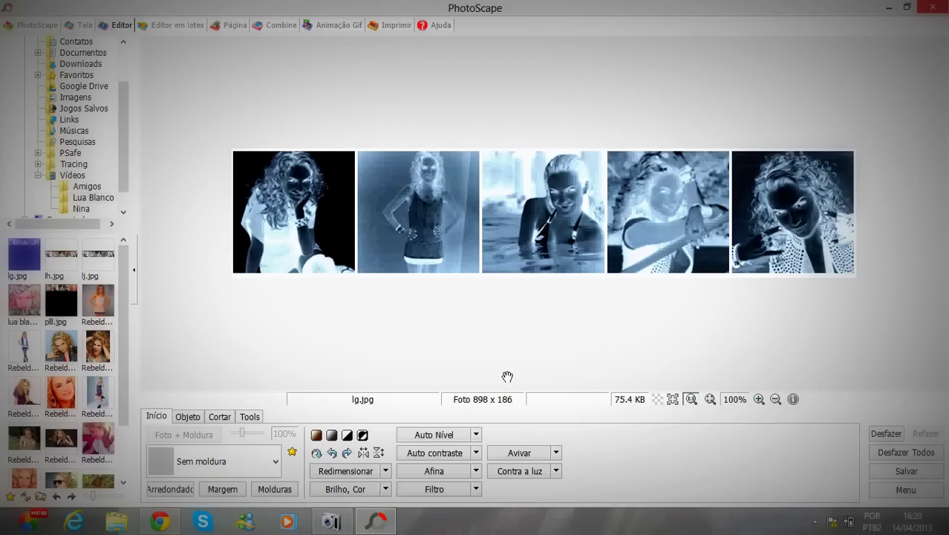
left_click(317, 436)
left_click(318, 436)
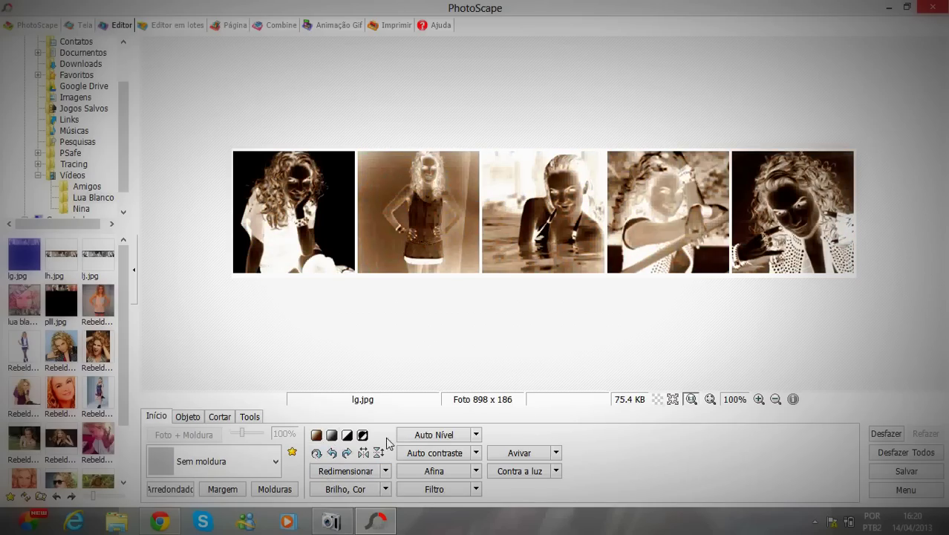
left_click(362, 436)
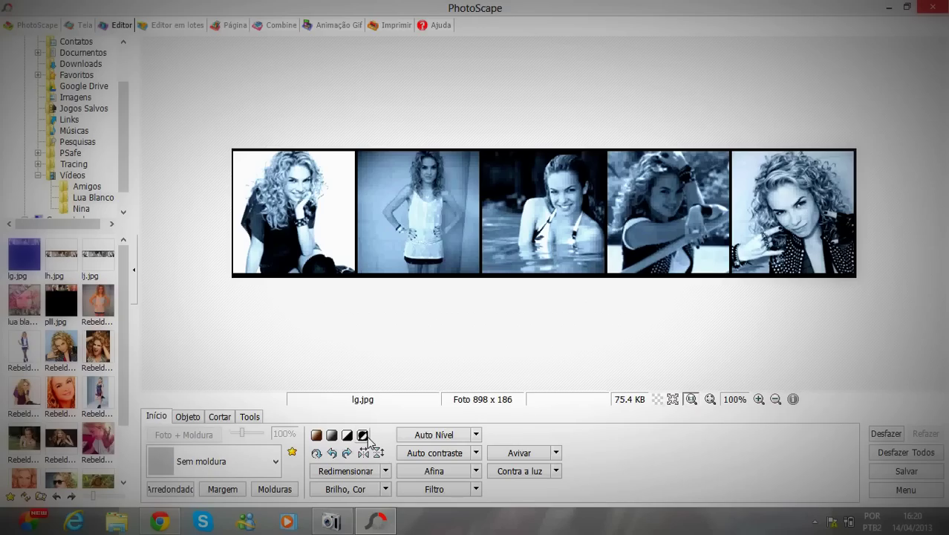
left_click(317, 436)
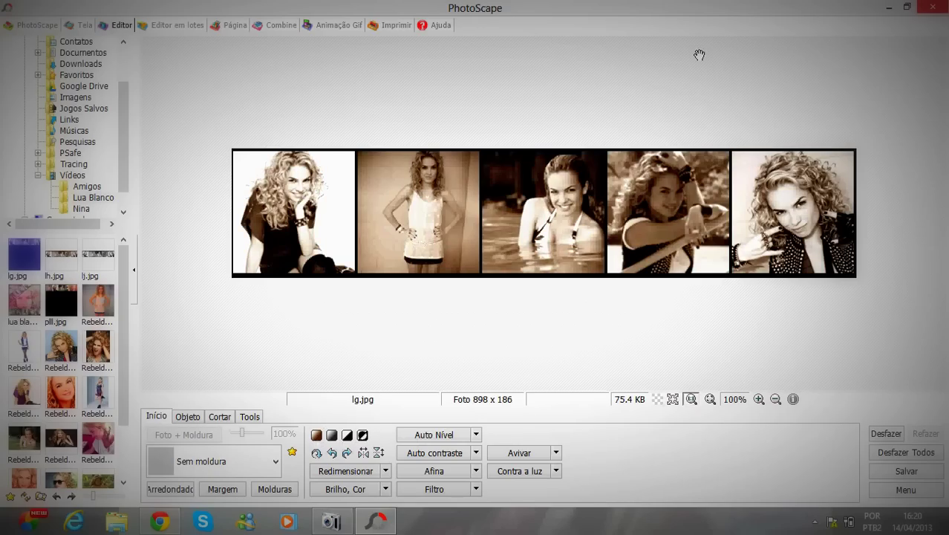
Step: Save the sepia strip as a new JPEG file named IOYU in the Lua Blanco folder
left_click(905, 471)
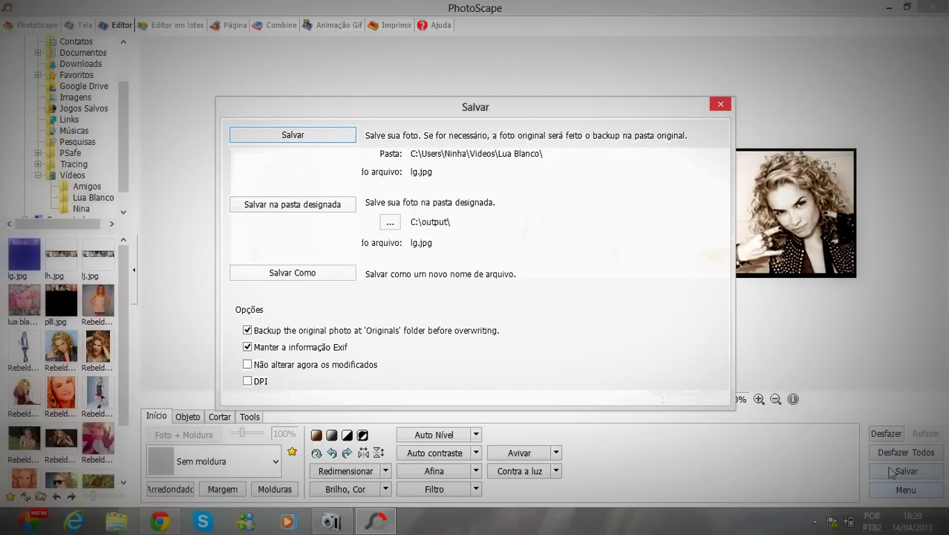
left_click(292, 273)
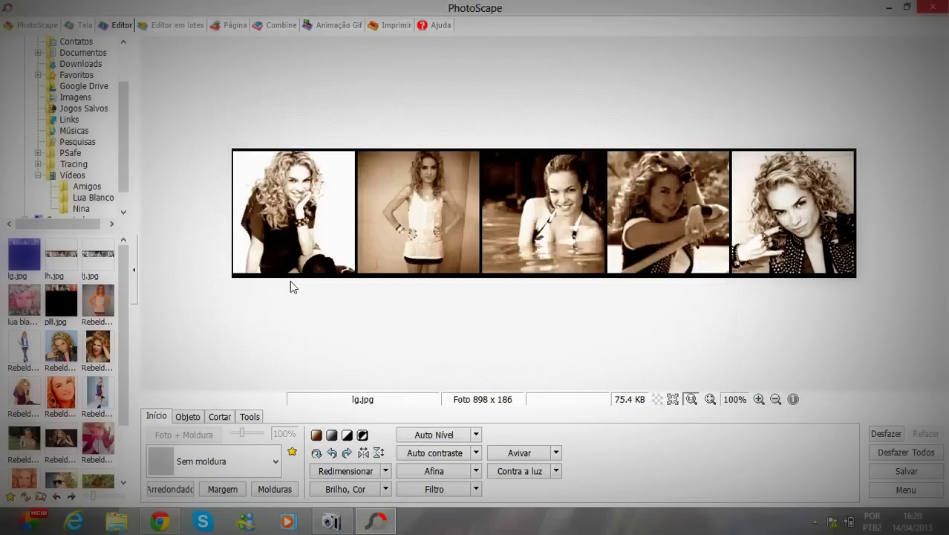
type("IOYU")
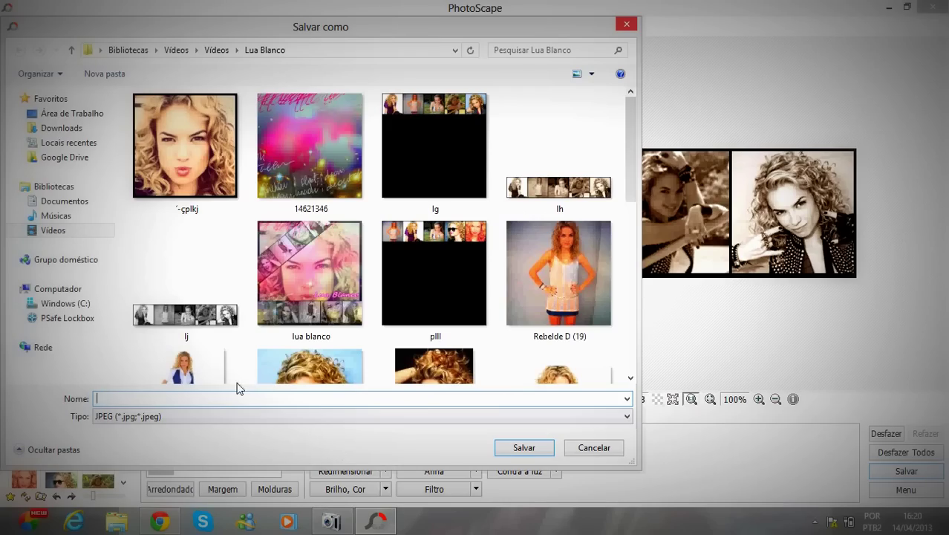
left_click(533, 450)
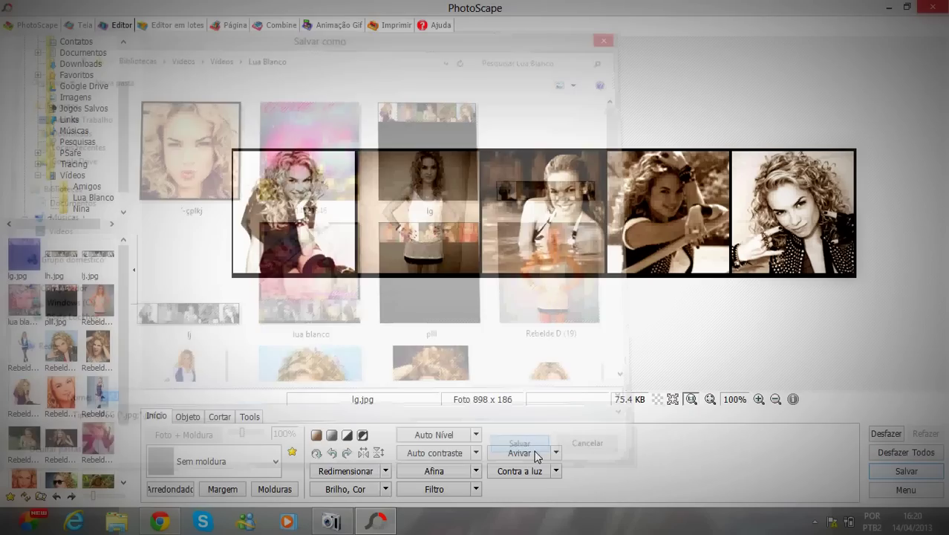
left_click(556, 191)
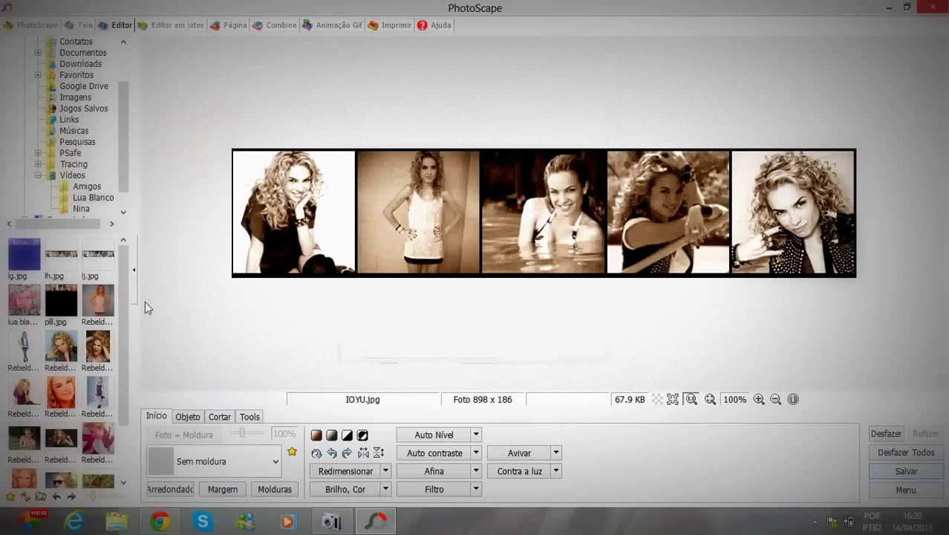
Step: Convert the photo strip to grayscale and save it as a new JPEG named GFGHB in the Lua Blanco folder
left_click(331, 435)
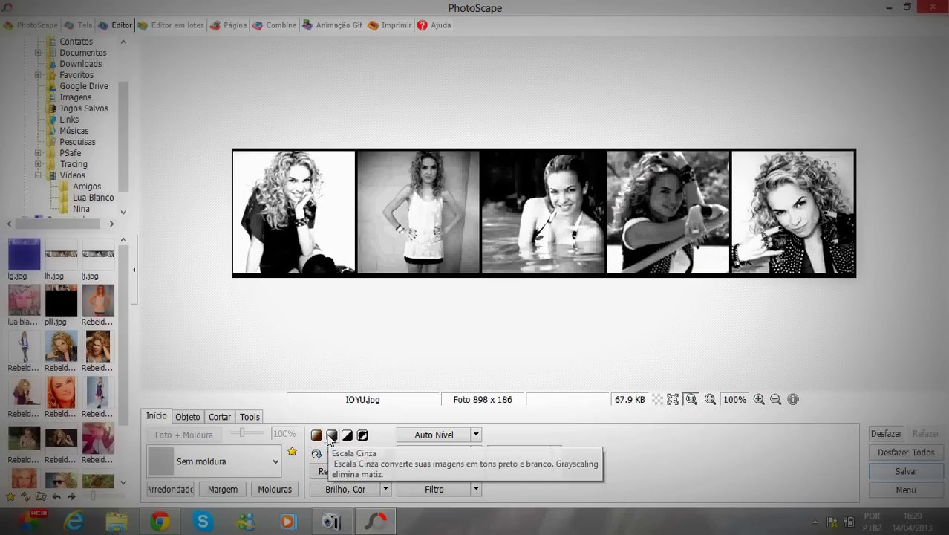
left_click(900, 476)
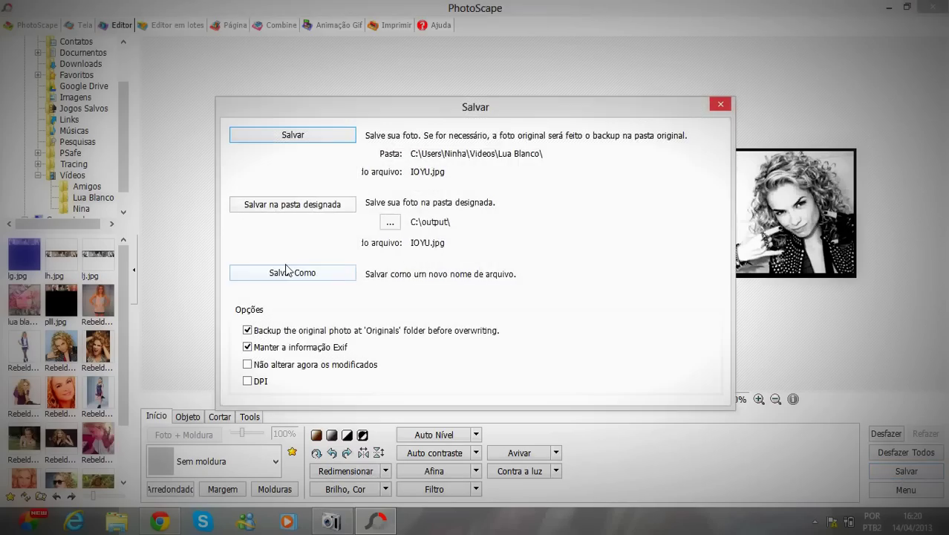
left_click(291, 268)
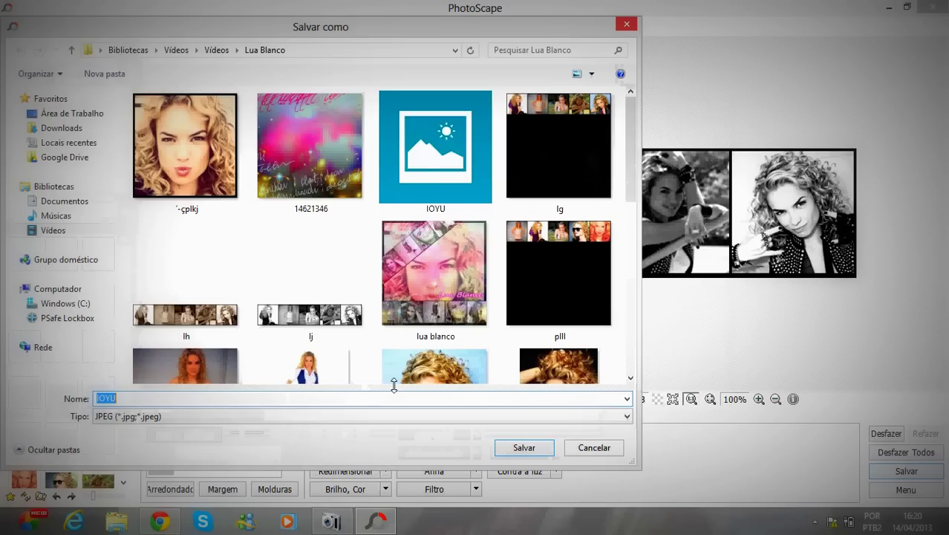
type("GFGHB")
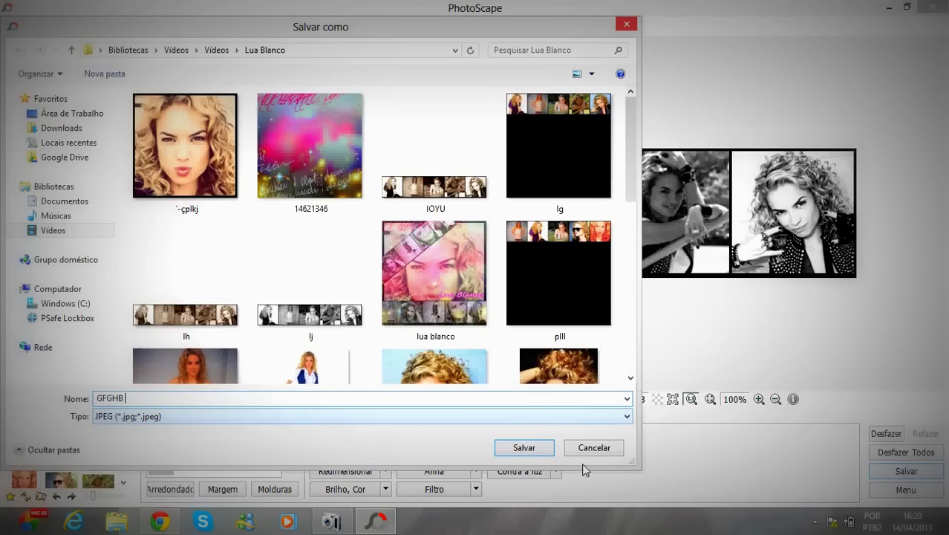
left_click(529, 449)
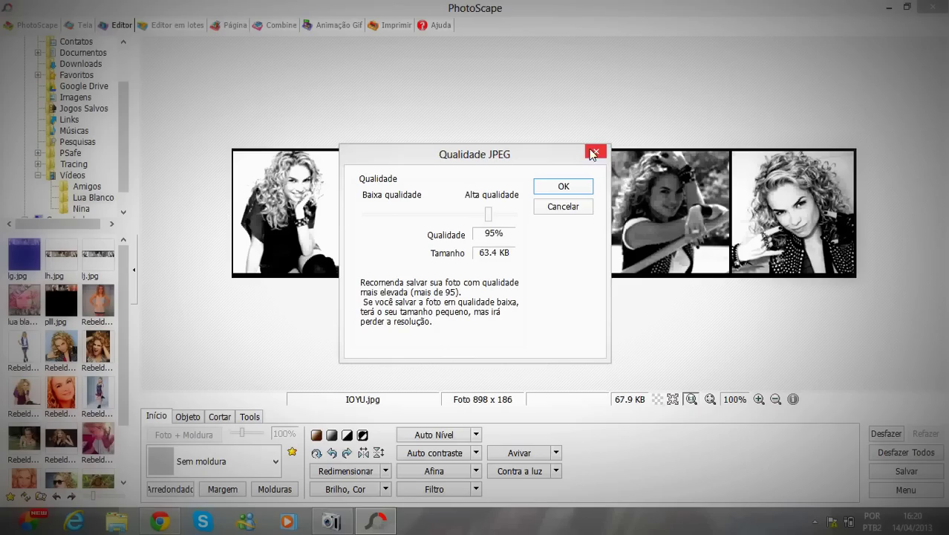
left_click(559, 187)
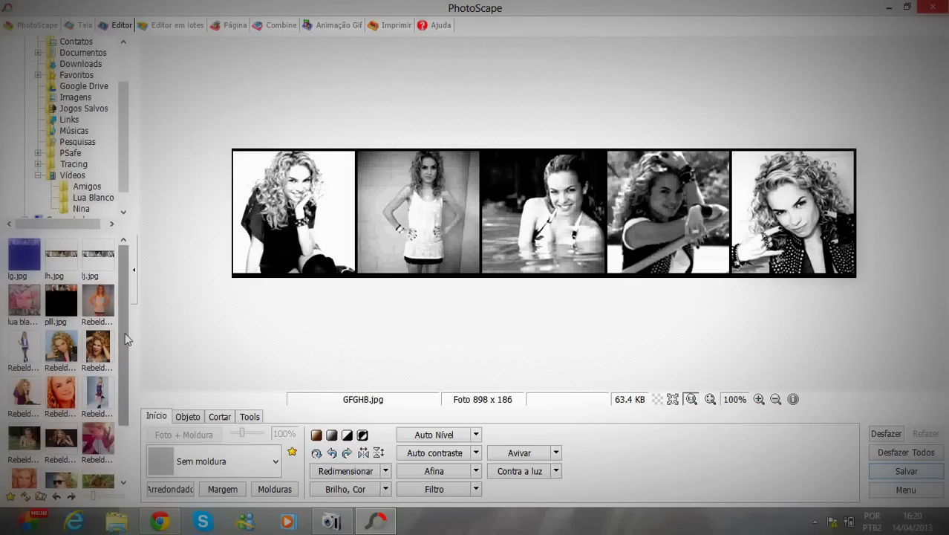
Step: Open the close-up portrait ´-çplkj.jpg for editing and insert the grayscale strip as a photo object on it
scroll(125, 332, "down", 2)
left_click(60, 462)
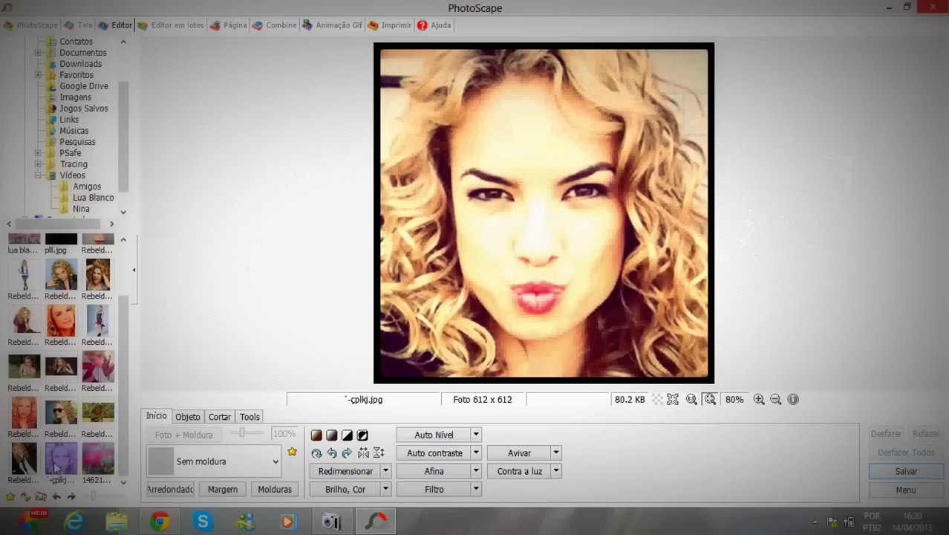
left_click(186, 416)
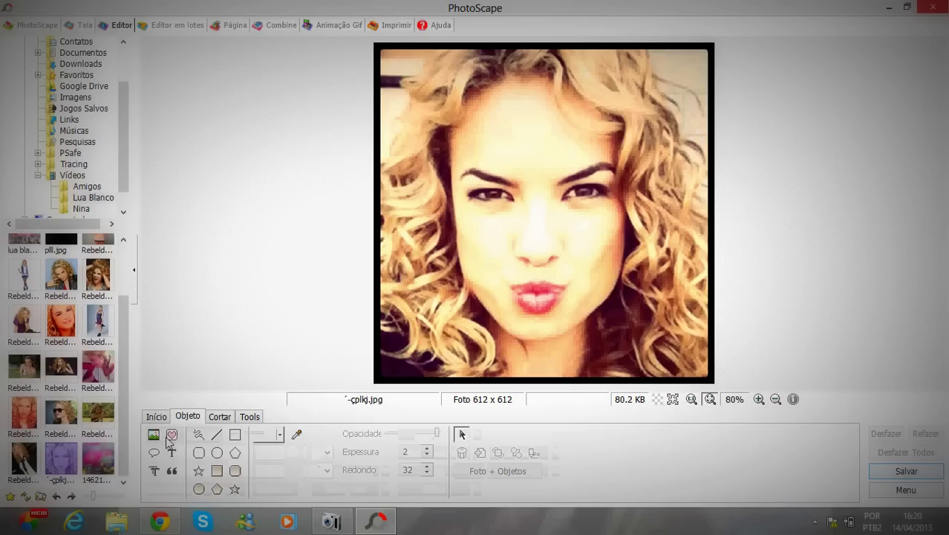
left_click(154, 434)
left_click(205, 328)
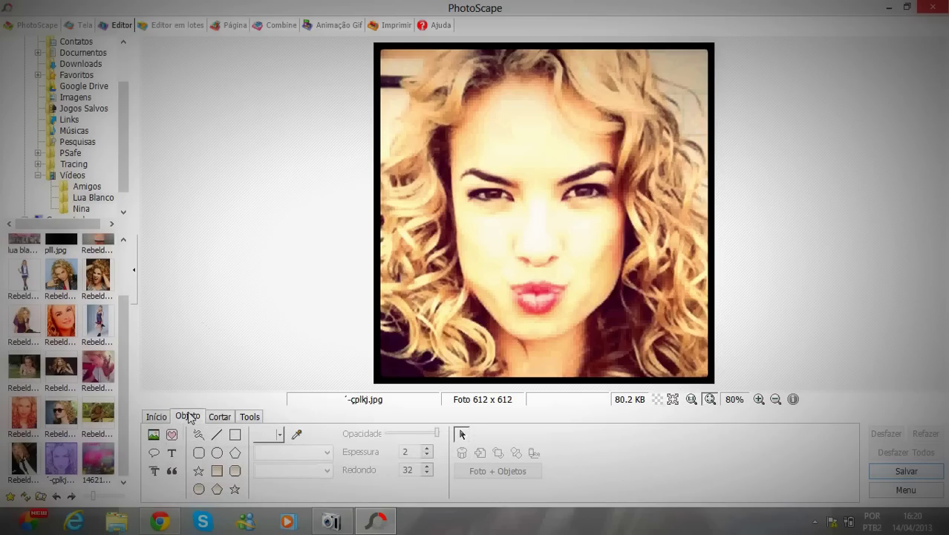
left_click(153, 434)
left_click(212, 416)
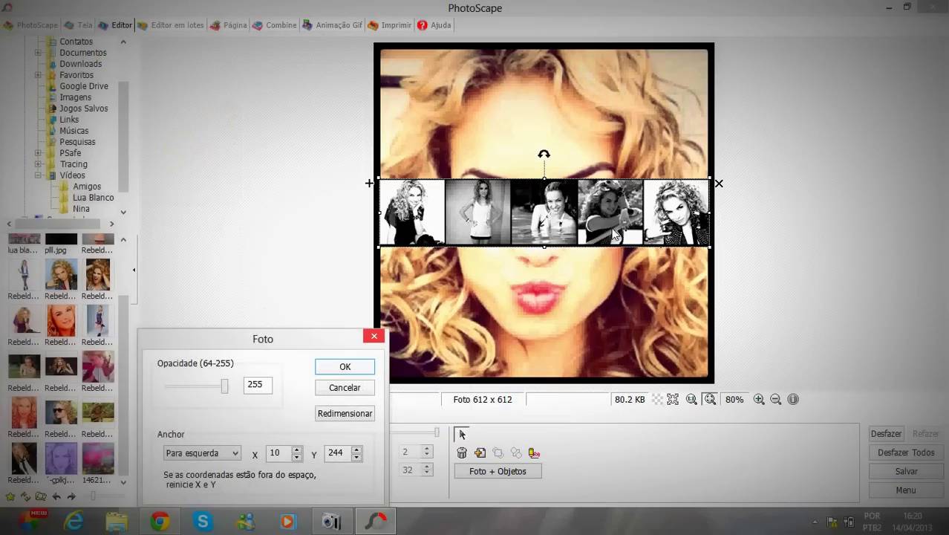
left_click(335, 373)
Step: Enlarge the grayscale strip to slightly wider than the portrait and place it along the portrait's bottom edge
left_click_drag(377, 213, 336, 213)
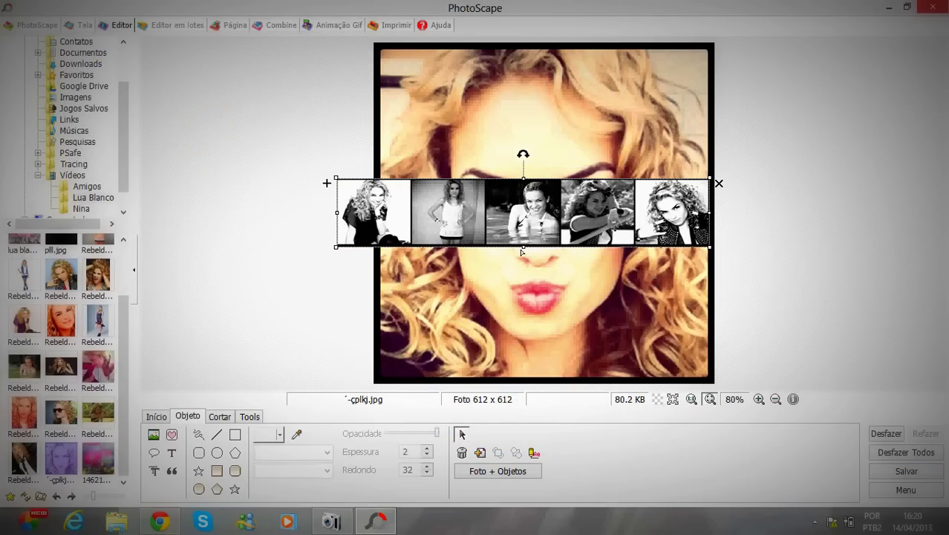
left_click_drag(520, 246, 525, 255)
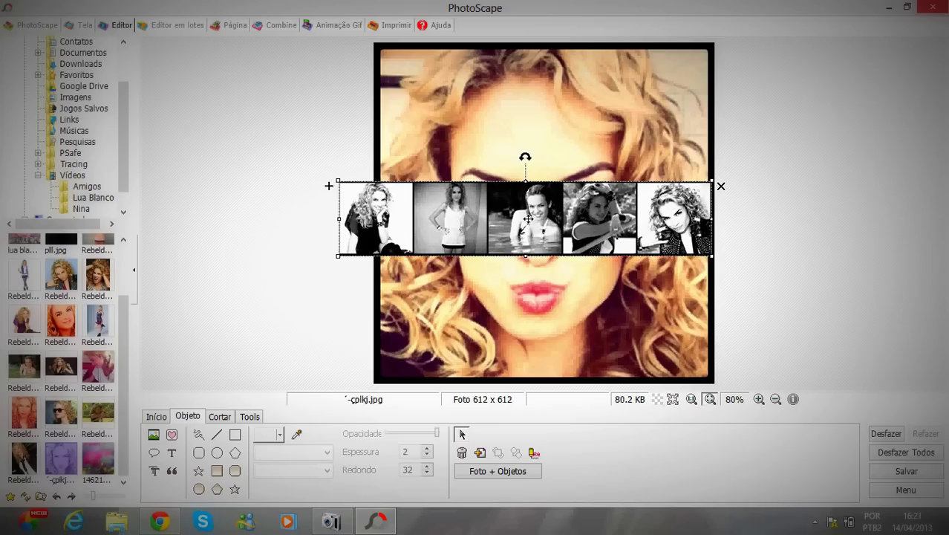
left_click_drag(528, 218, 546, 341)
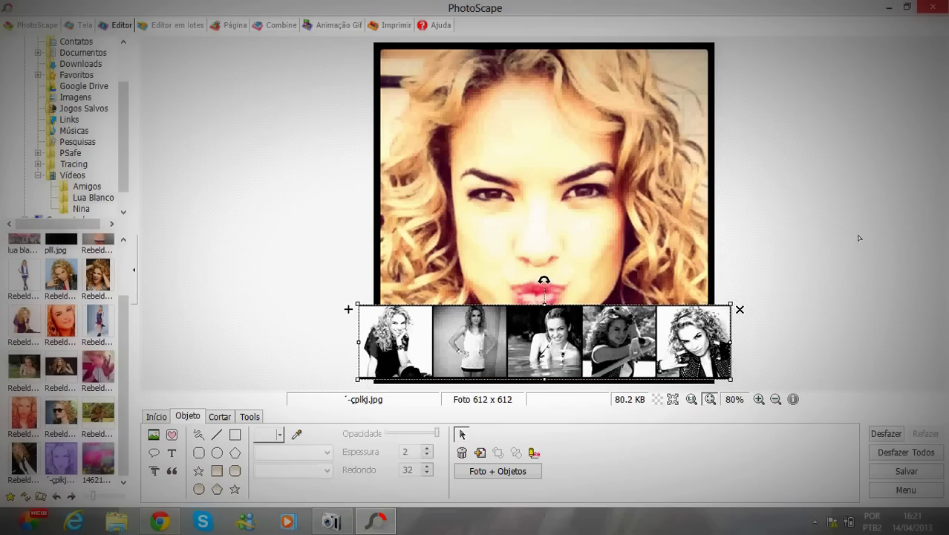
left_click(764, 193)
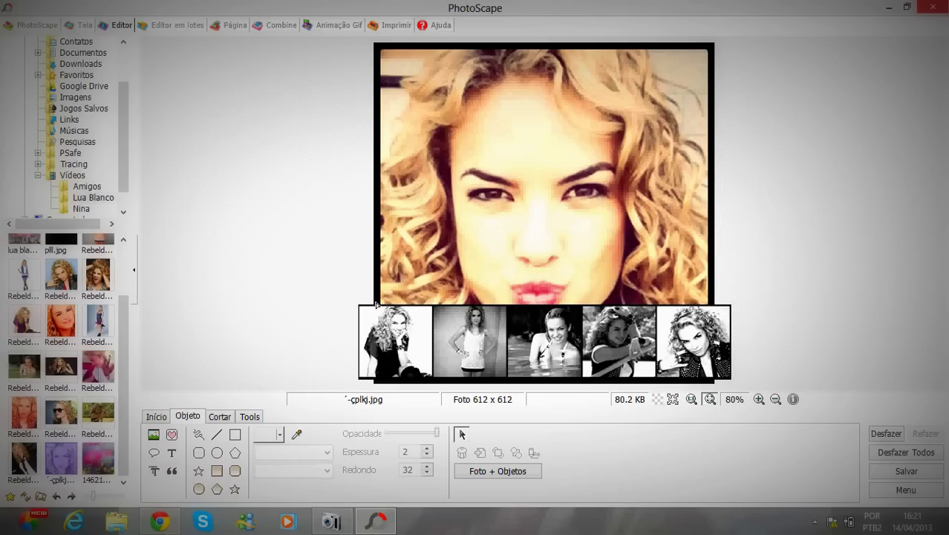
Step: Insert the sepia strip IOYU as a second photo object on the portrait
left_click(160, 433)
left_click(196, 416)
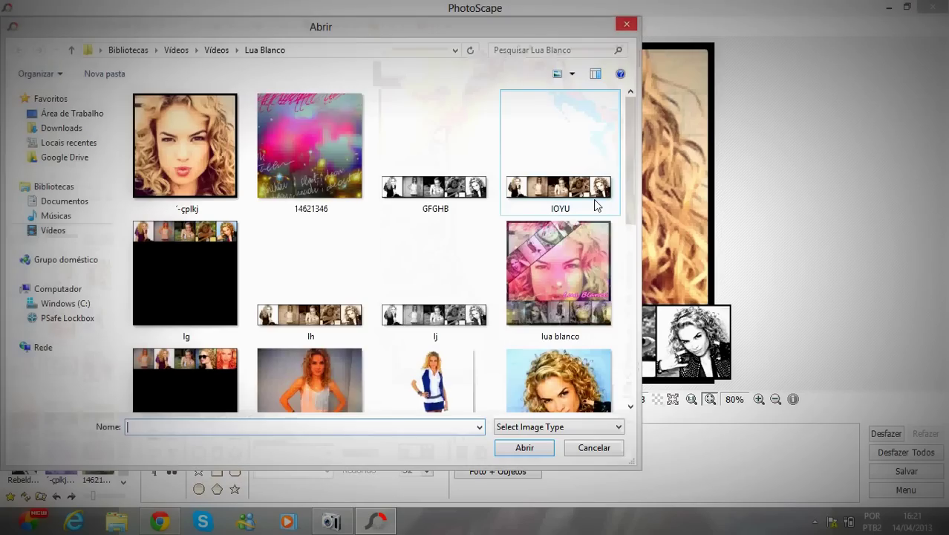
double_click(594, 201)
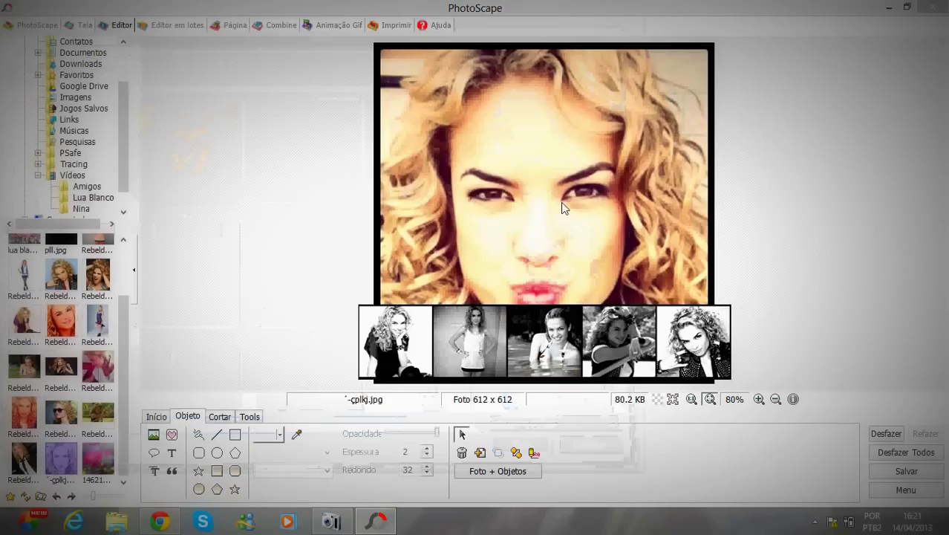
left_click(346, 366)
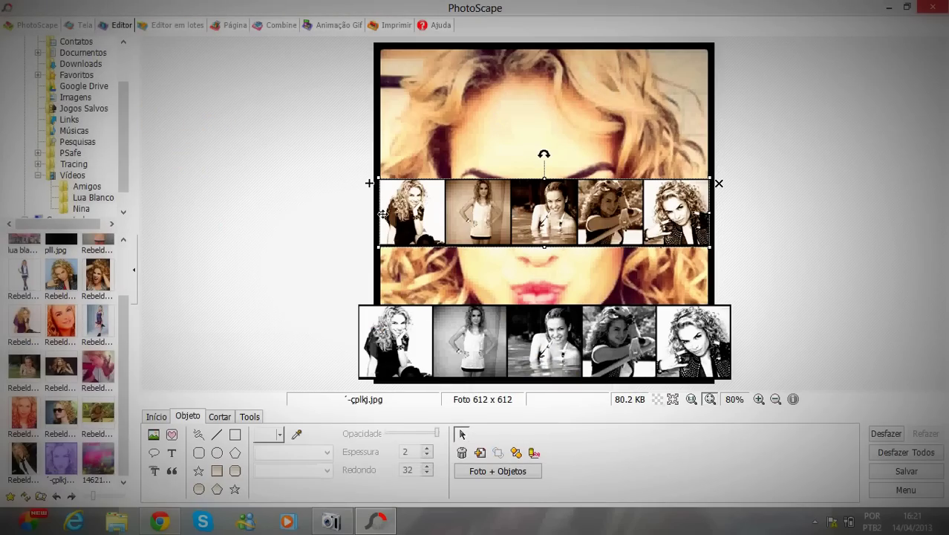
Step: Enlarge the sepia strip slightly, tilt it diagonally and place it across the portrait's upper-left corner
left_click_drag(377, 216, 356, 214)
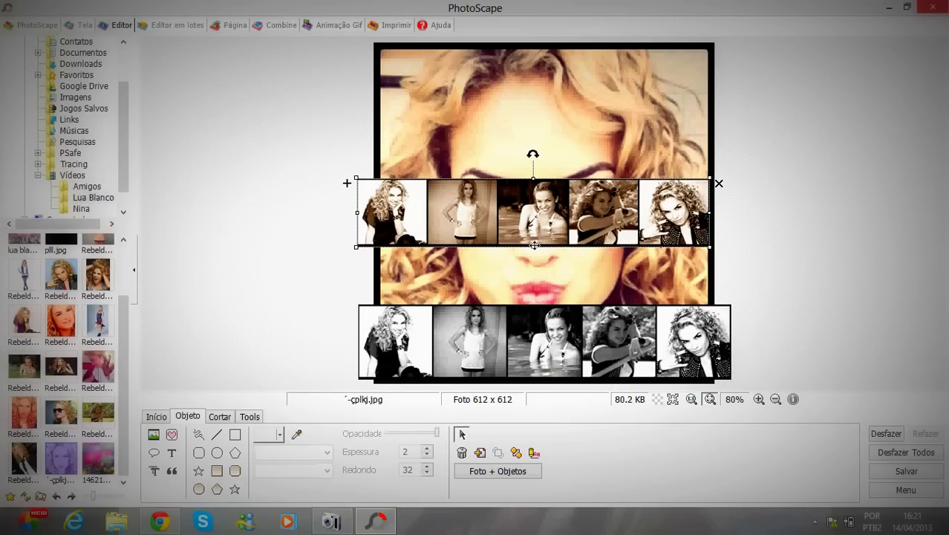
left_click_drag(534, 249, 534, 256)
left_click_drag(532, 155, 549, 76)
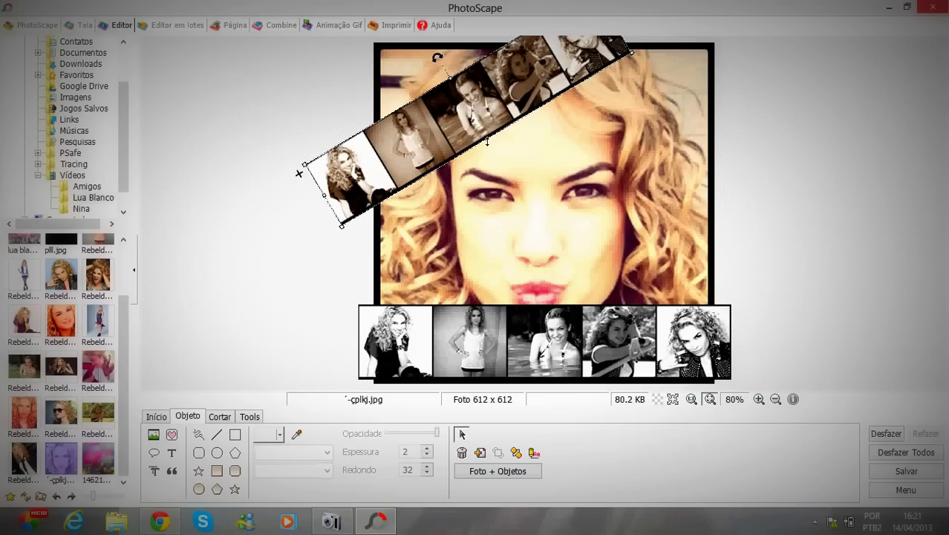
left_click_drag(487, 141, 492, 146)
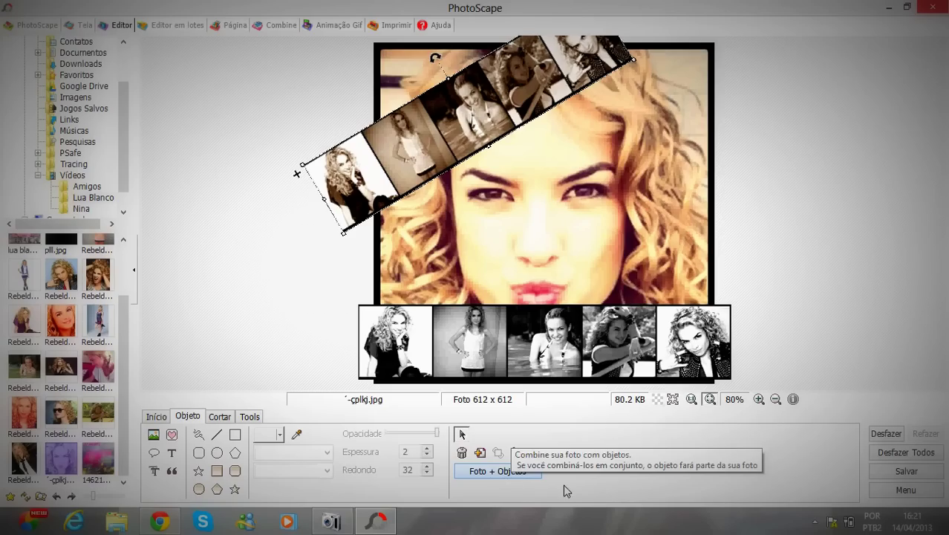
Step: Merge both strips into the portrait by combining the photo with its objects, without extending the photo area
left_click(518, 473)
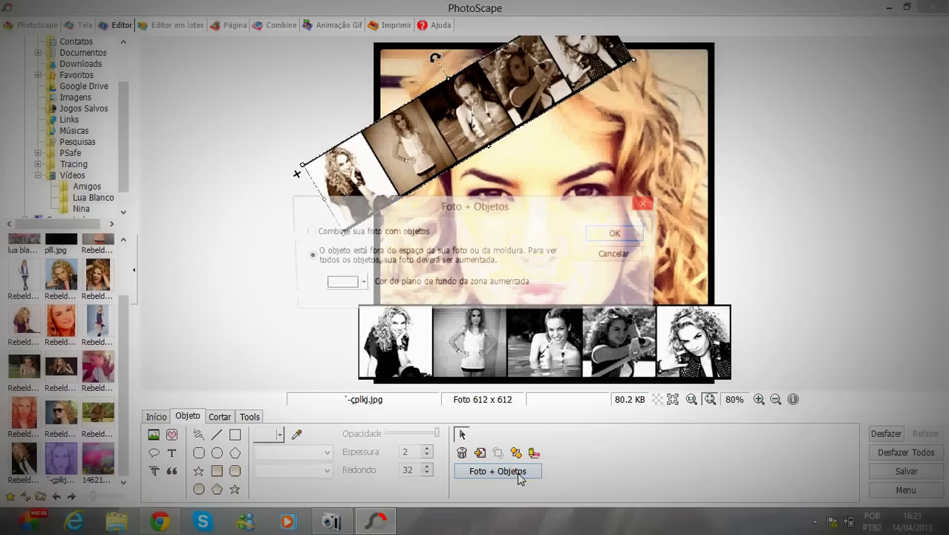
left_click(309, 233)
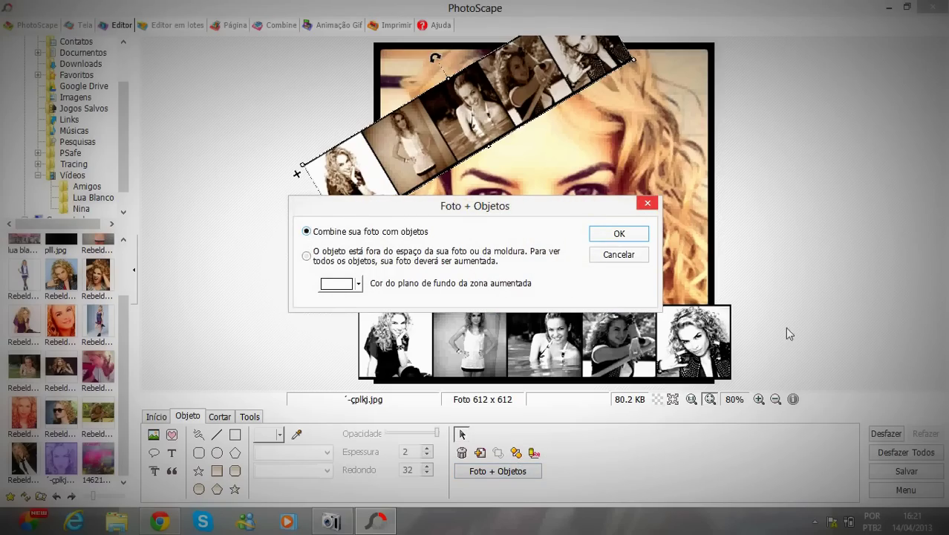
left_click(620, 234)
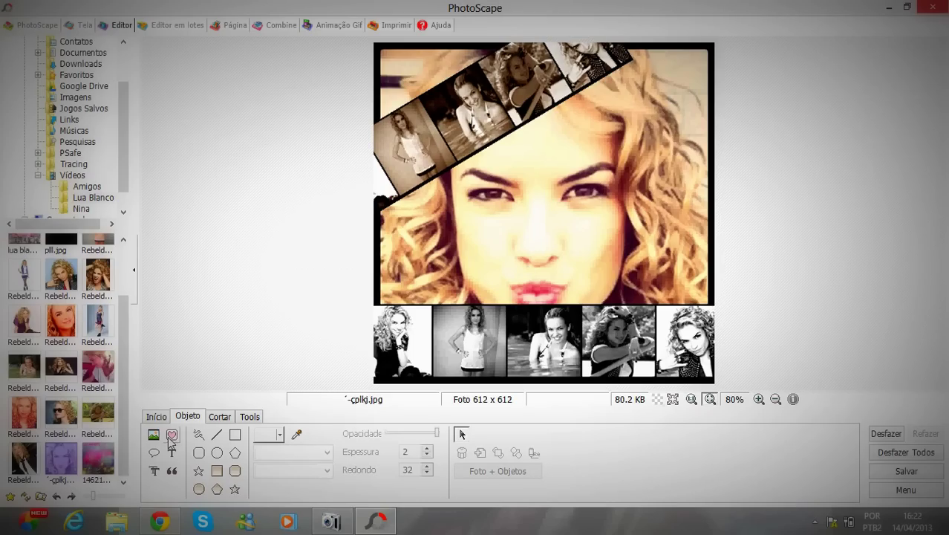
Step: Insert the colourful 14621346 texture as a photo object and enlarge it to cover the whole portrait collage
left_click(105, 459)
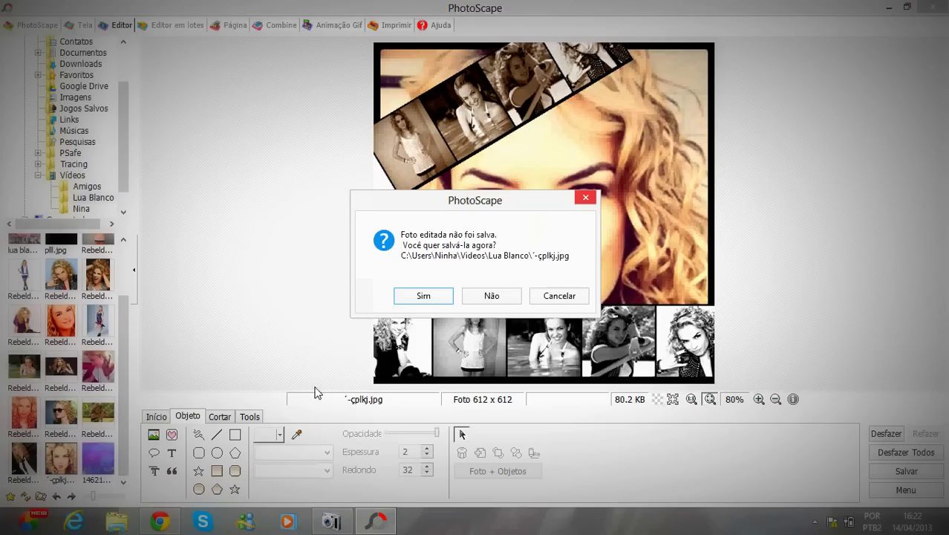
left_click(467, 297)
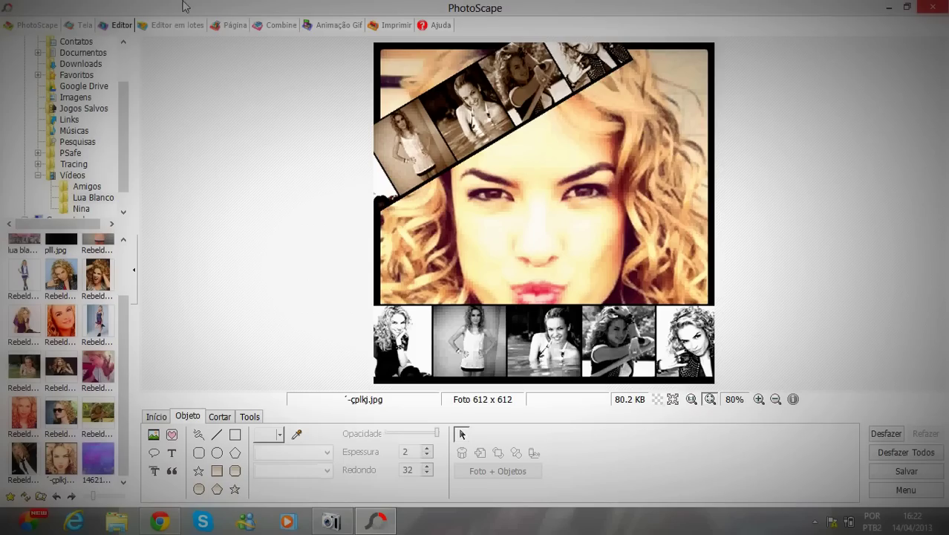
left_click(153, 434)
left_click(153, 435)
left_click(207, 421)
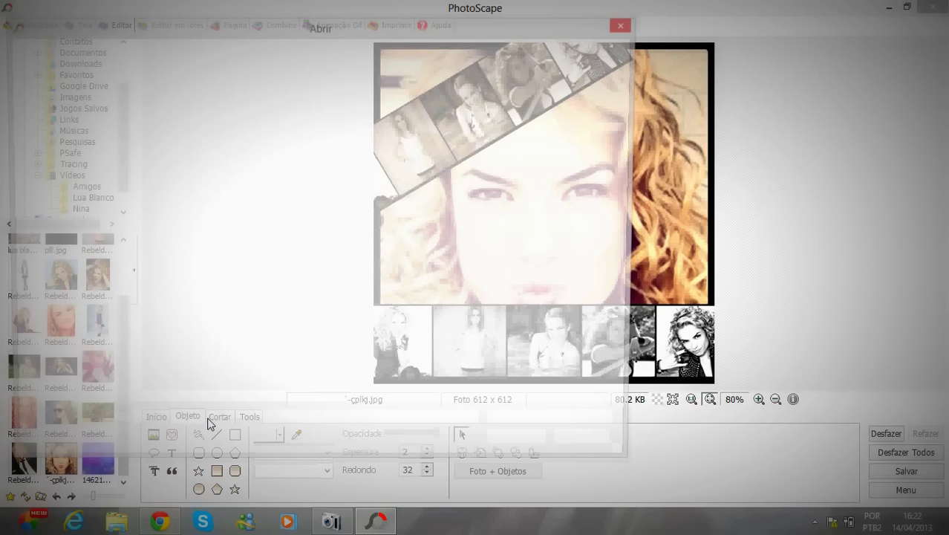
double_click(309, 145)
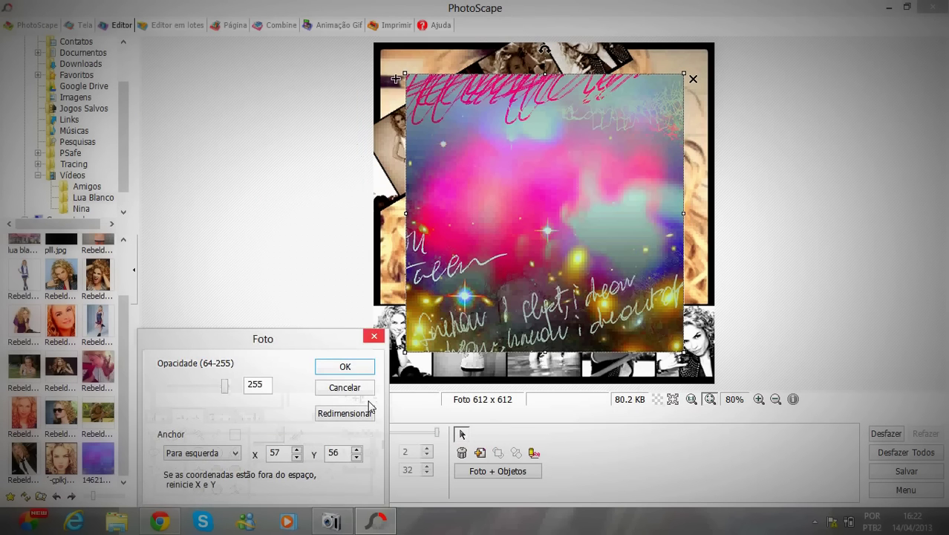
left_click(585, 276)
left_click_drag(584, 275, 433, 198)
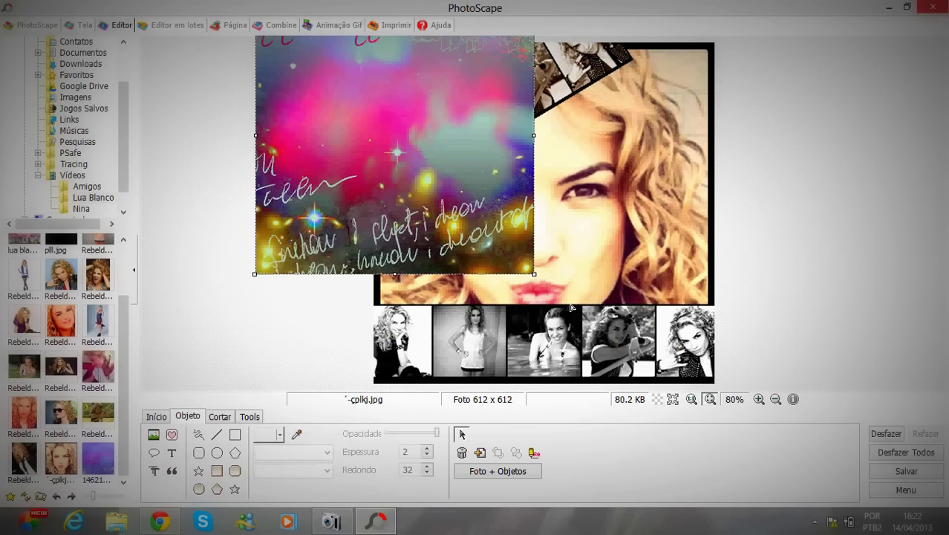
left_click_drag(534, 274, 681, 332)
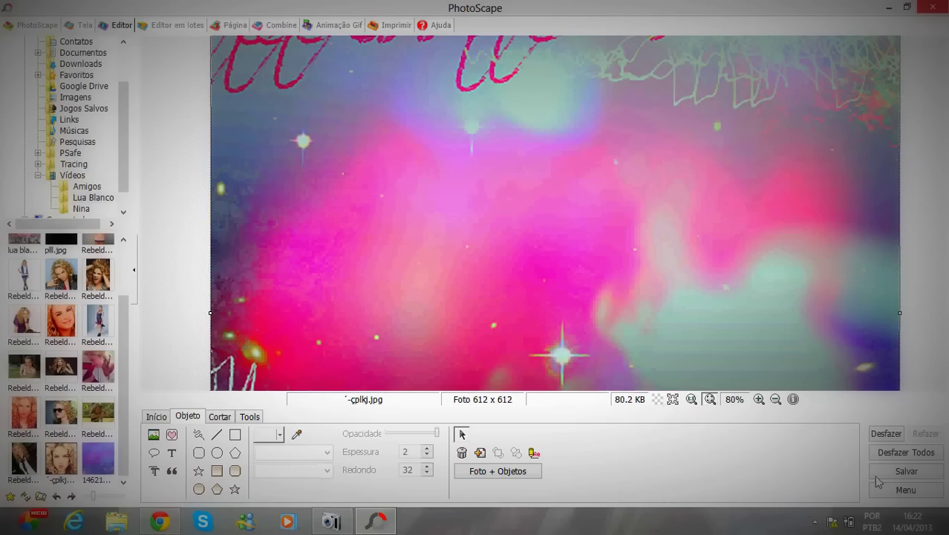
right_click(329, 270)
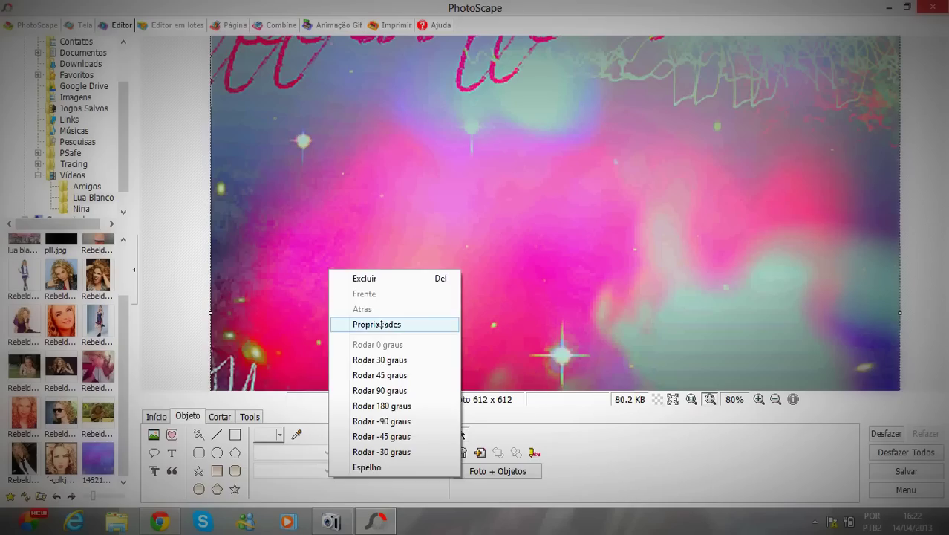
left_click(381, 324)
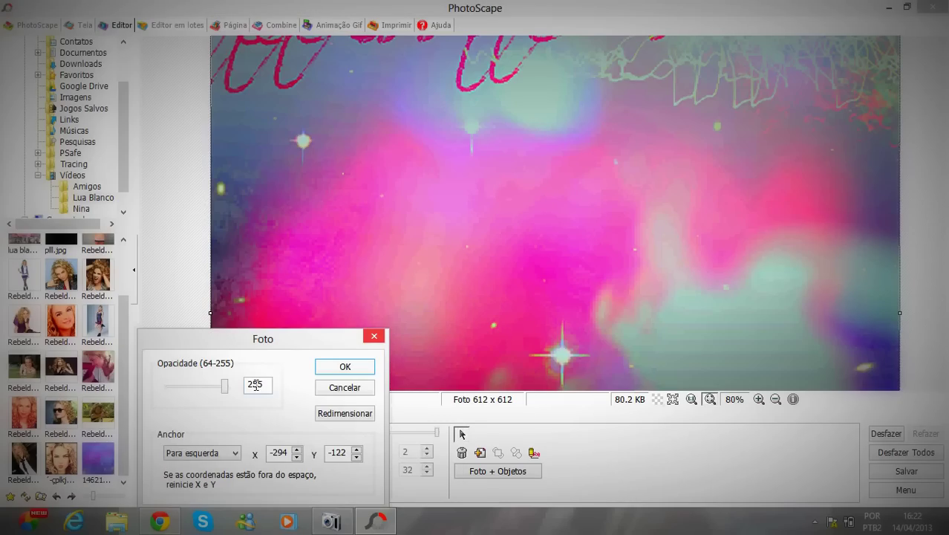
left_click_drag(255, 384, 178, 391)
key("BackSpace")
type("9990")
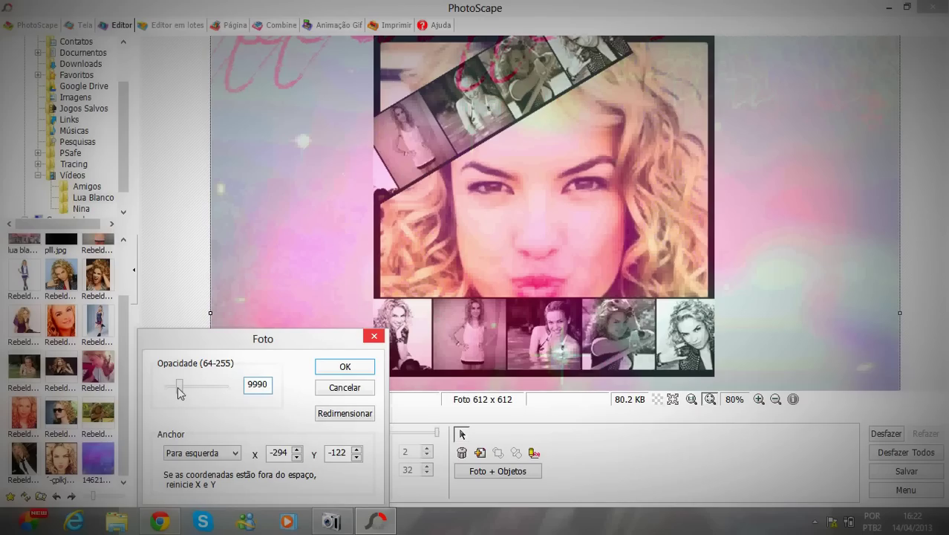
key("BackSpace")
key("BackSpace")
key("BackSpace")
type("117")
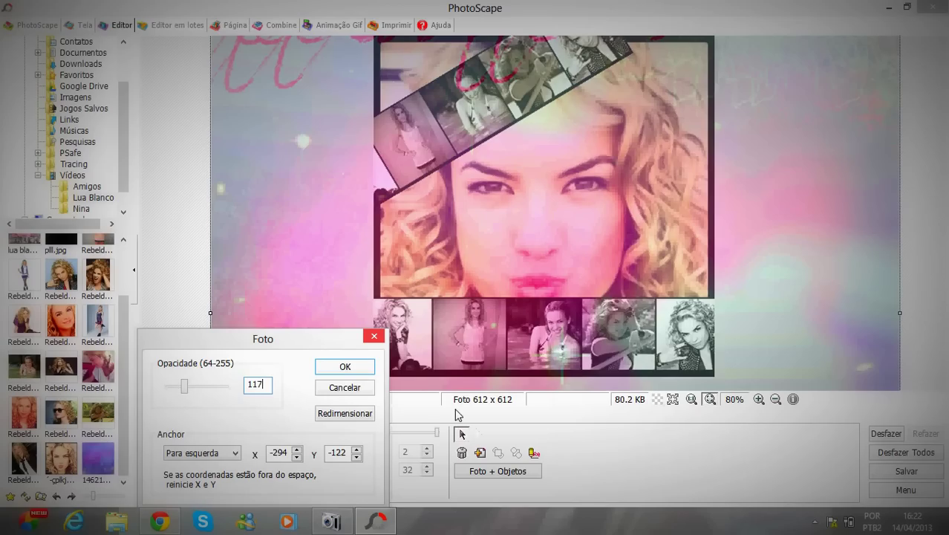
left_click(360, 388)
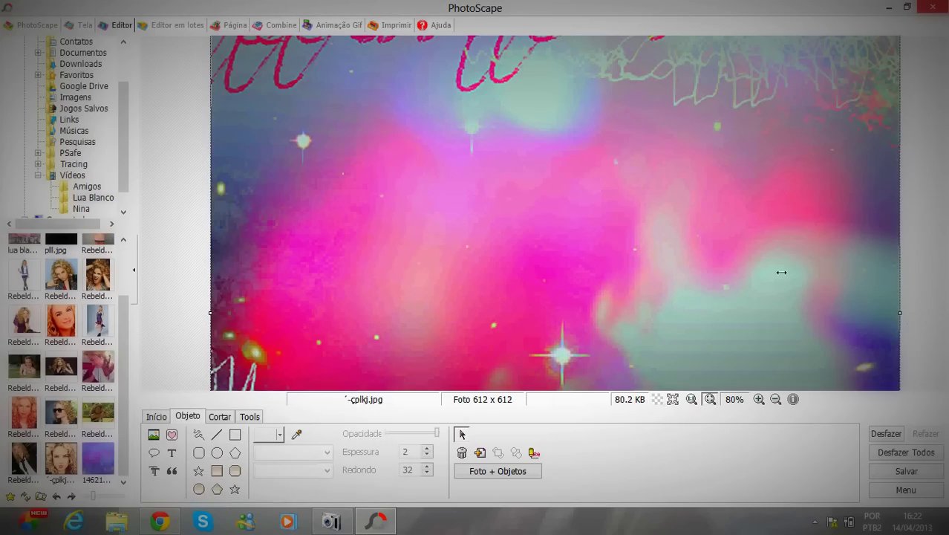
Step: Shrink the texture overlay somewhat and move it upward, keeping the portrait collage covered
left_click_drag(781, 272, 755, 273)
left_click_drag(594, 237, 601, 182)
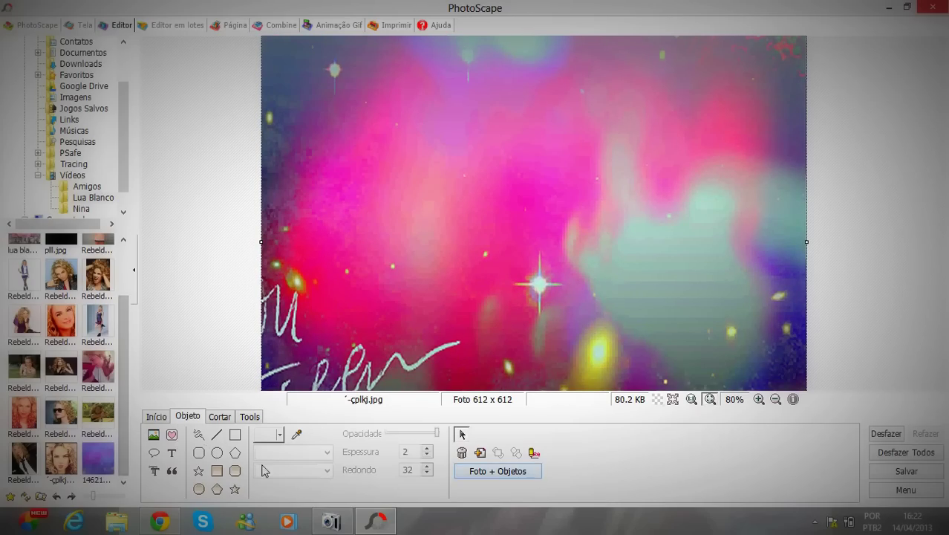
Step: Set the colourful texture overlay's opacity to 117
right_click(550, 229)
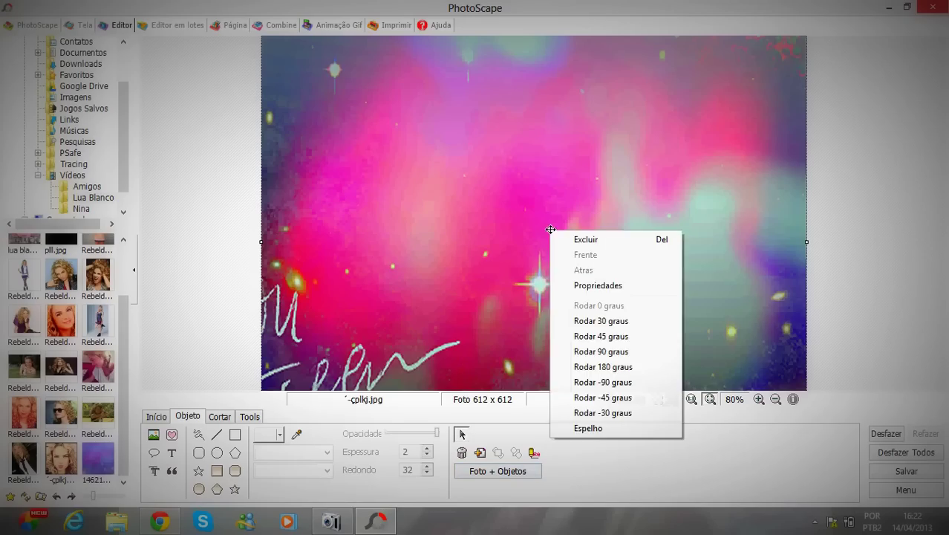
left_click(576, 285)
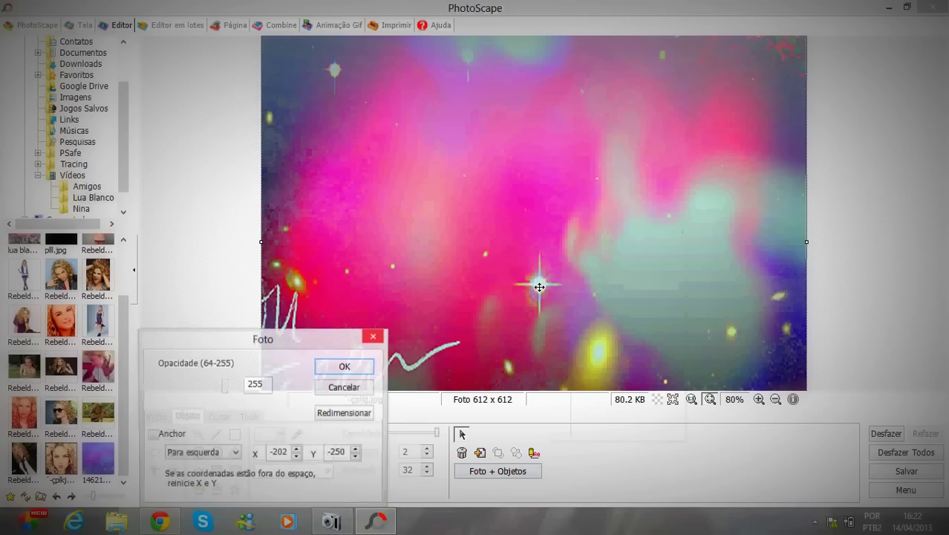
double_click(267, 385)
key("BackSpace")
type("117")
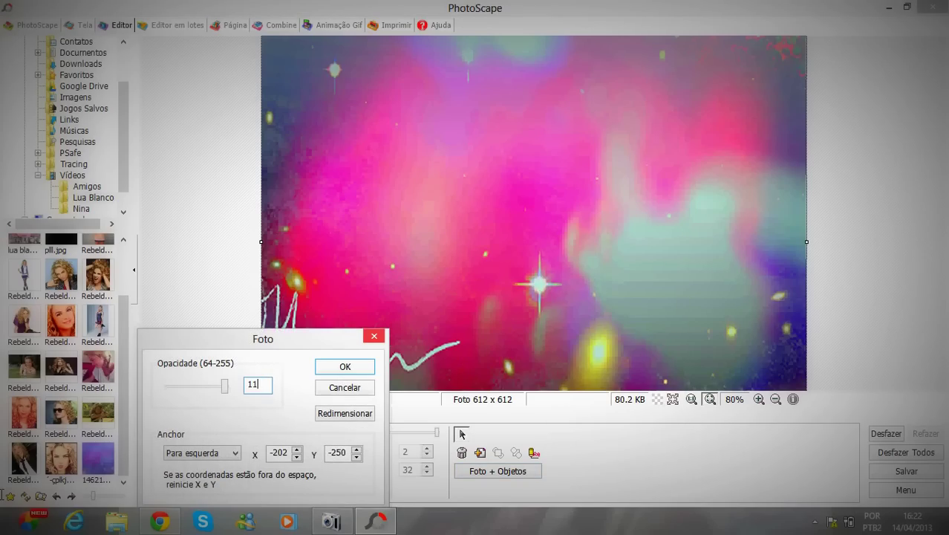
left_click(345, 366)
Step: Shift the texture slightly right and upward over the portrait, and merge it by combining the photo with its objects
left_click_drag(522, 241, 554, 220)
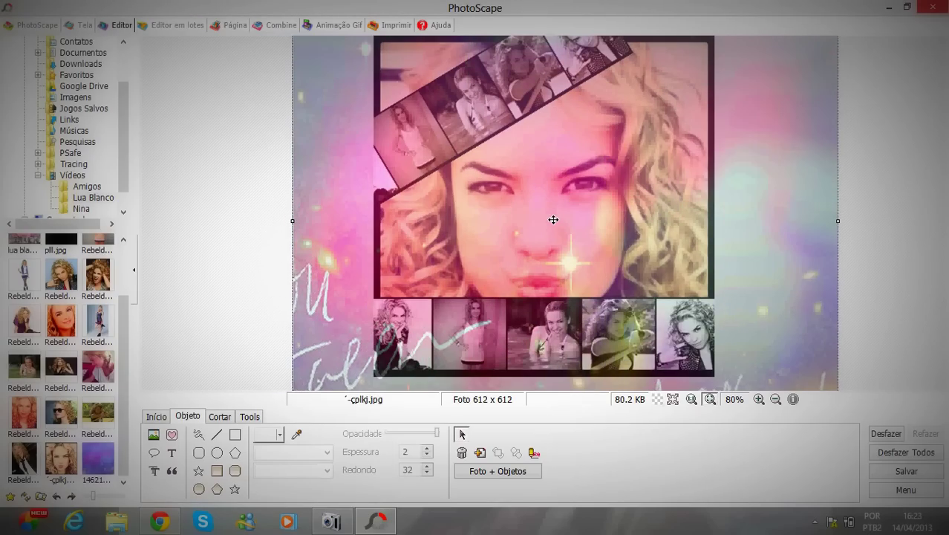
left_click(518, 475)
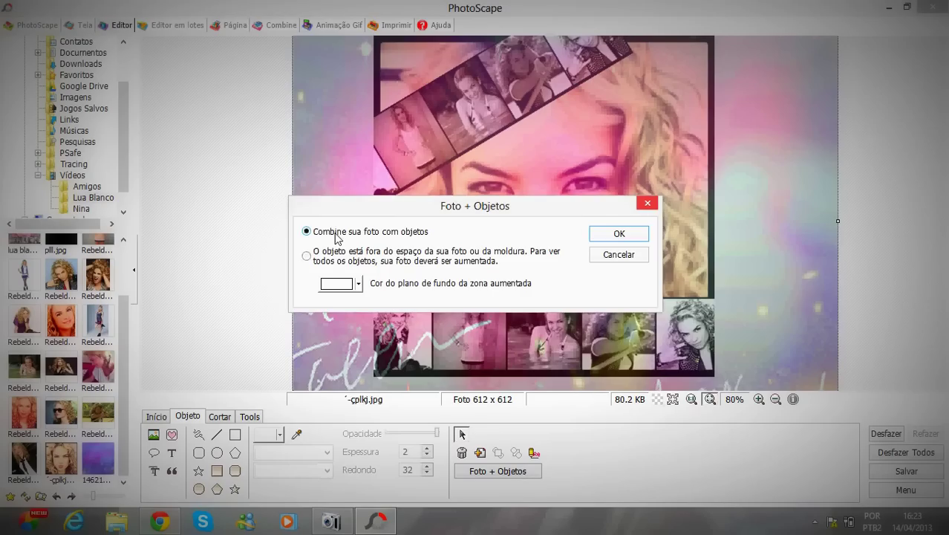
left_click(633, 235)
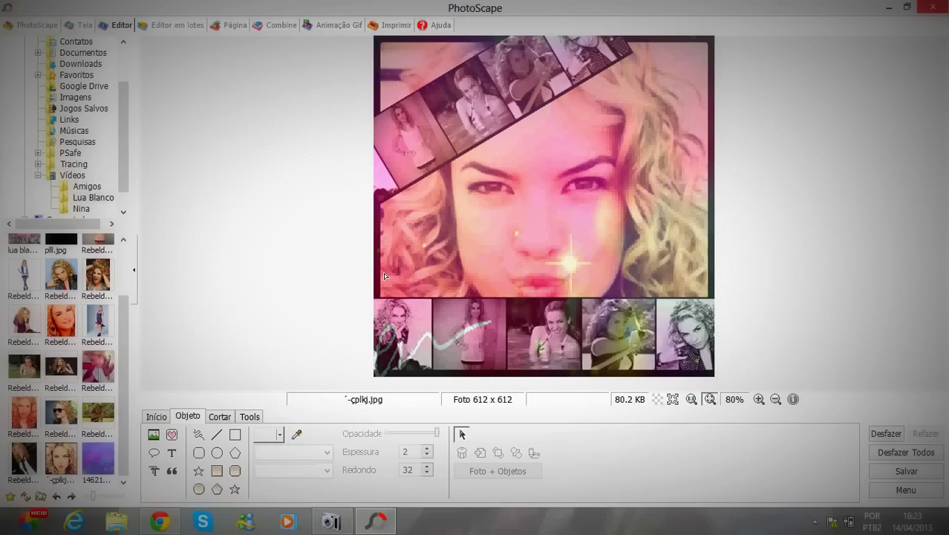
Step: Create a text object reading "Lua Blanco" in pink Segoe Script, size 25, with a purple outline
left_click(157, 416)
left_click(187, 416)
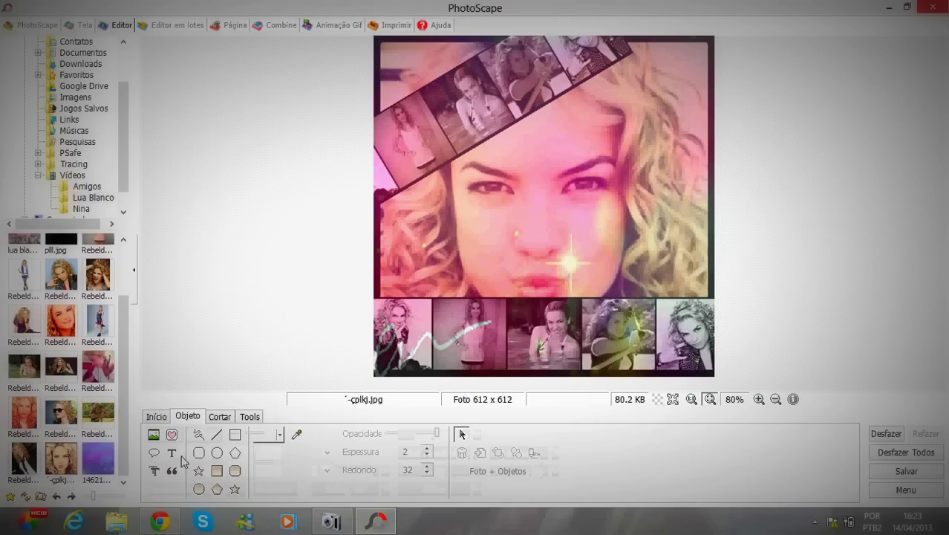
left_click(173, 453)
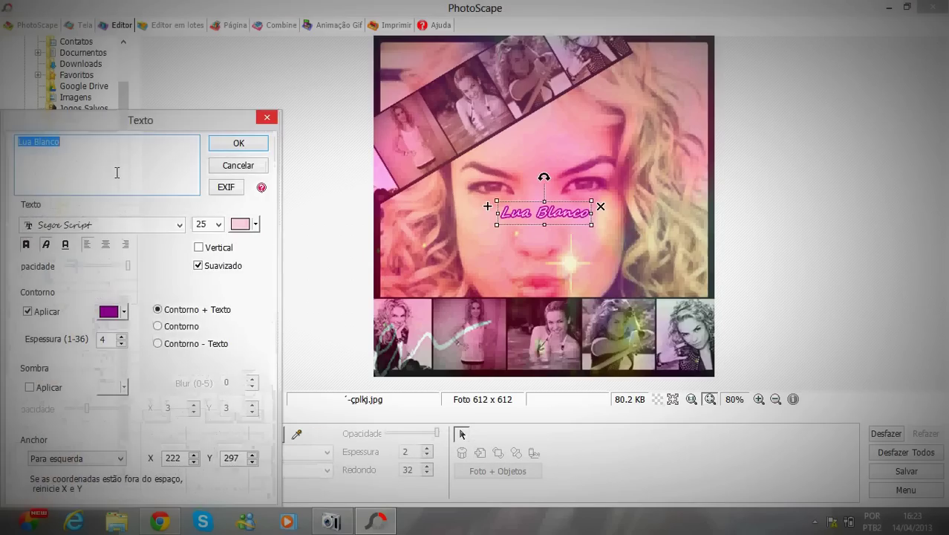
key("BackSpace")
type("Lu")
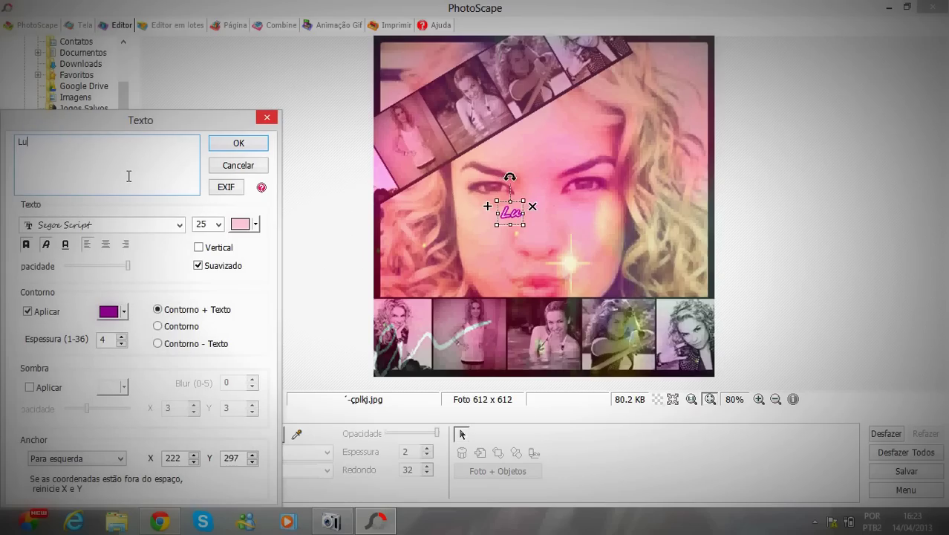
type("a Blanco")
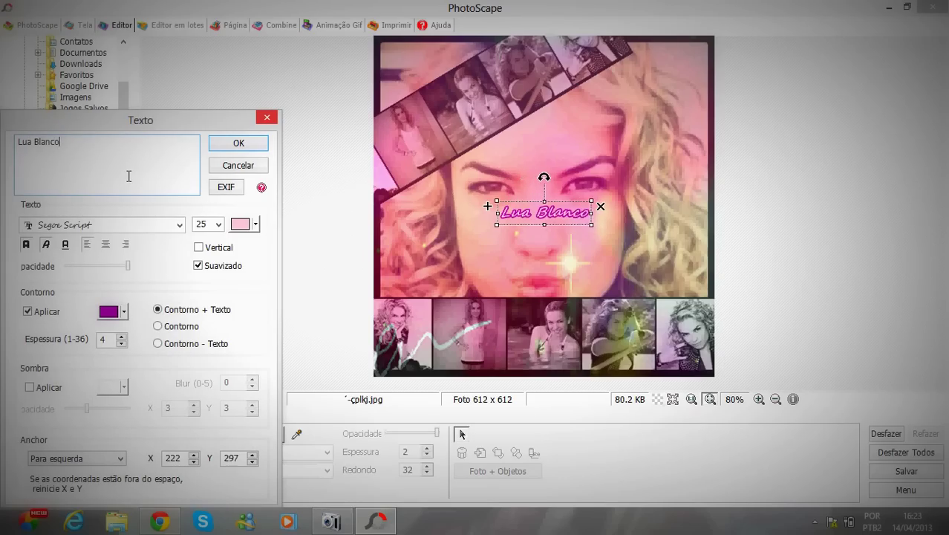
Step: Try the emoticons ":D" and "=D" after the name in the text object
type(" :D")
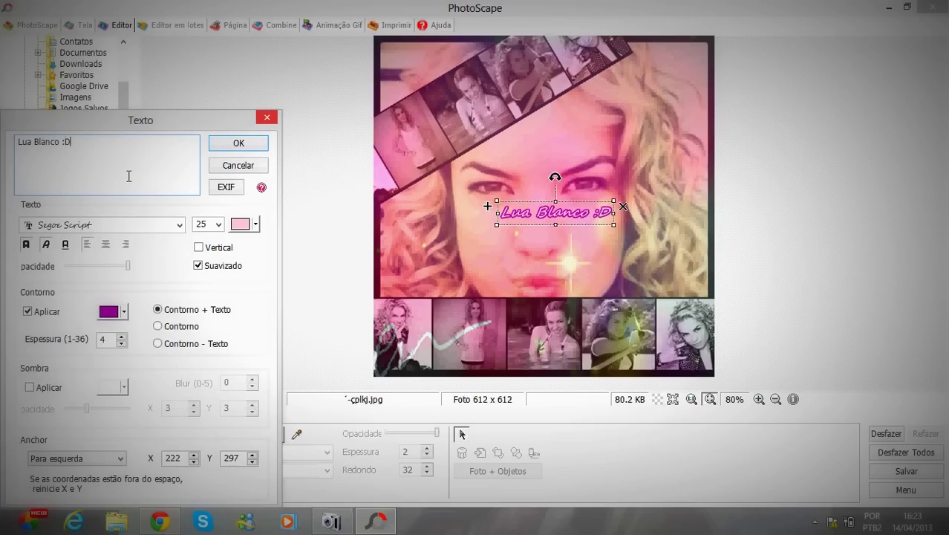
key("BackSpace")
key("BackSpace")
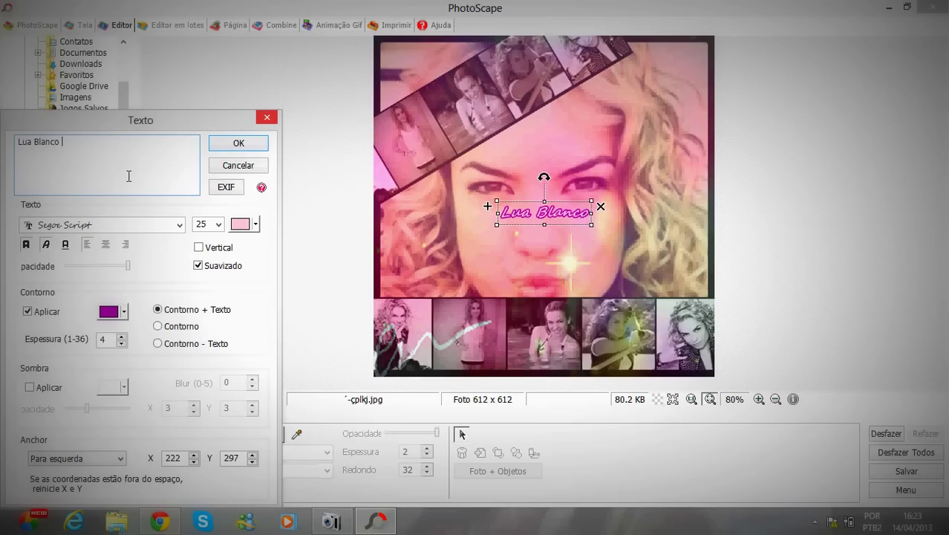
type("=D")
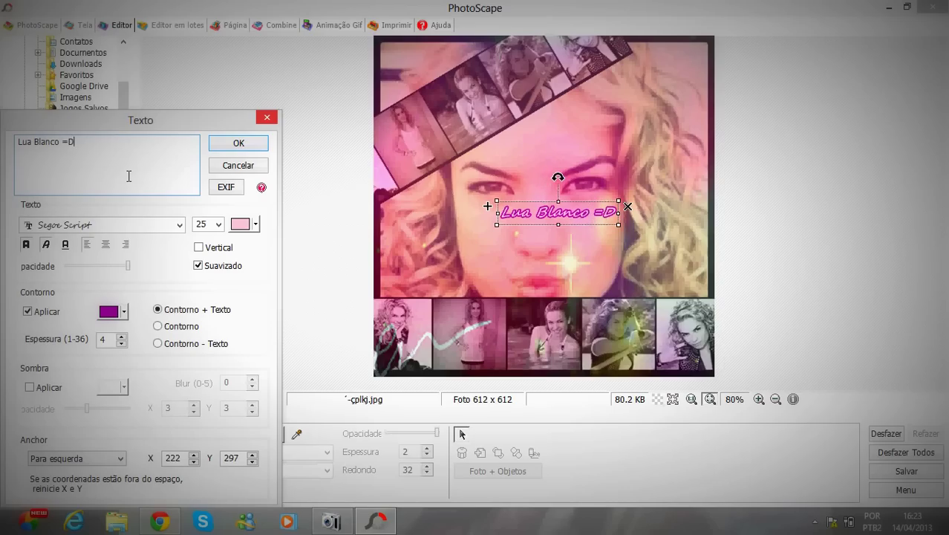
key("BackSpace")
key("BackSpace")
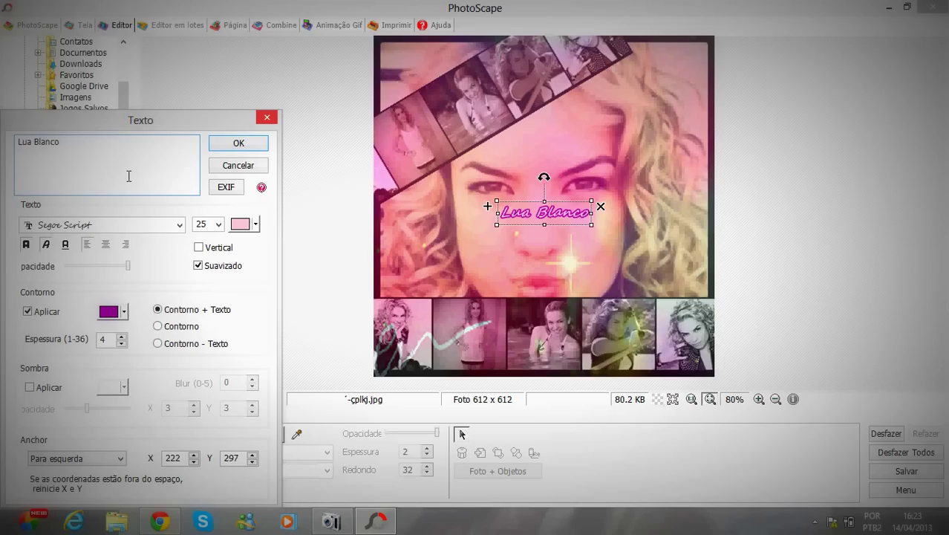
Step: Place the name text on the photo, enlarge it slightly and move it to the portrait's lower-right corner just above the photo strip
left_click(242, 147)
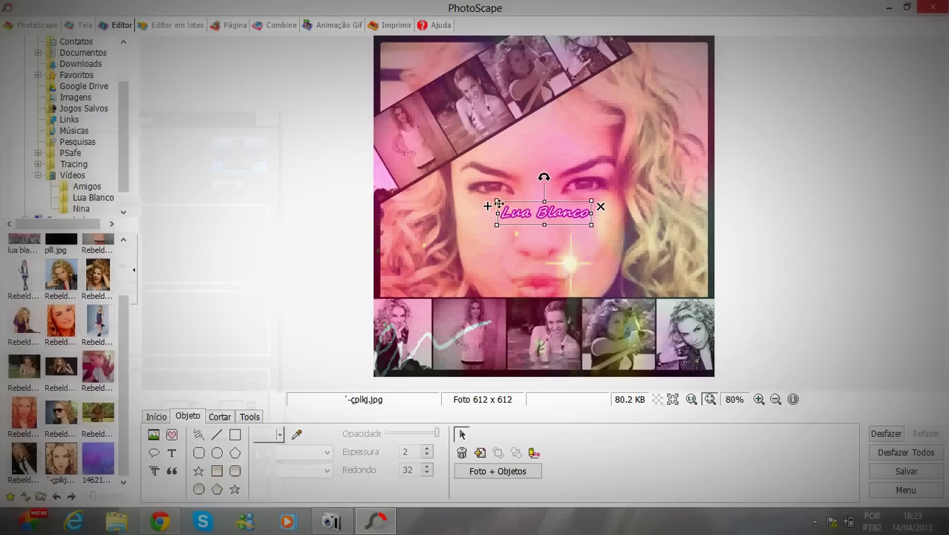
left_click_drag(496, 214, 472, 215)
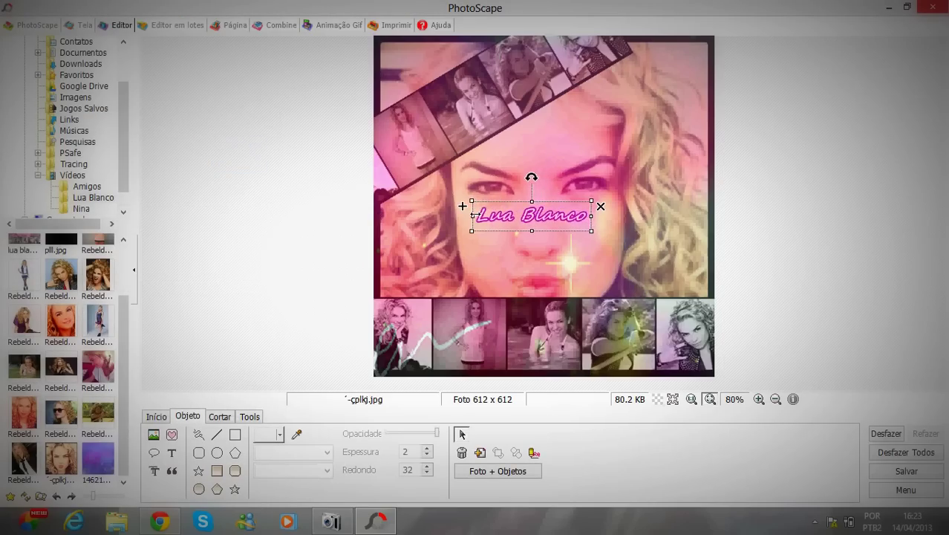
left_click_drag(542, 219, 655, 291)
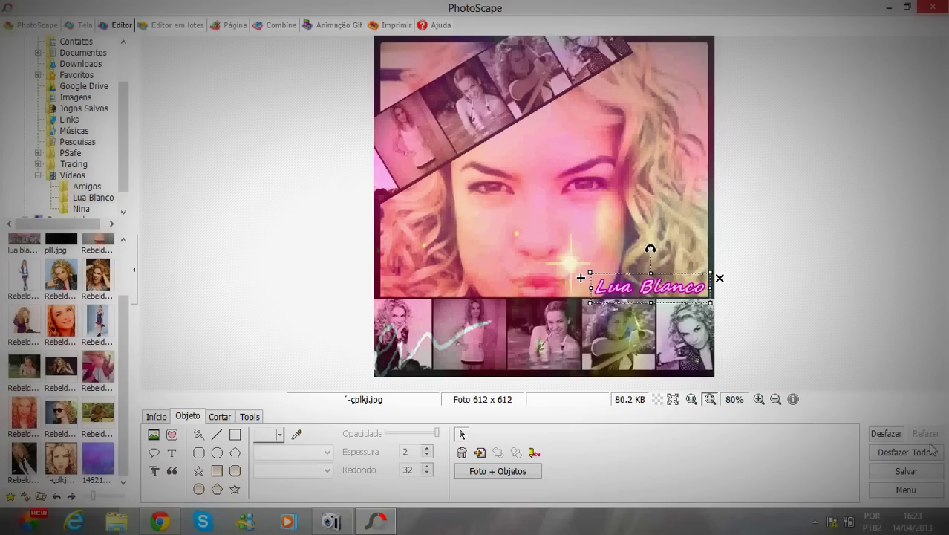
left_click(682, 199)
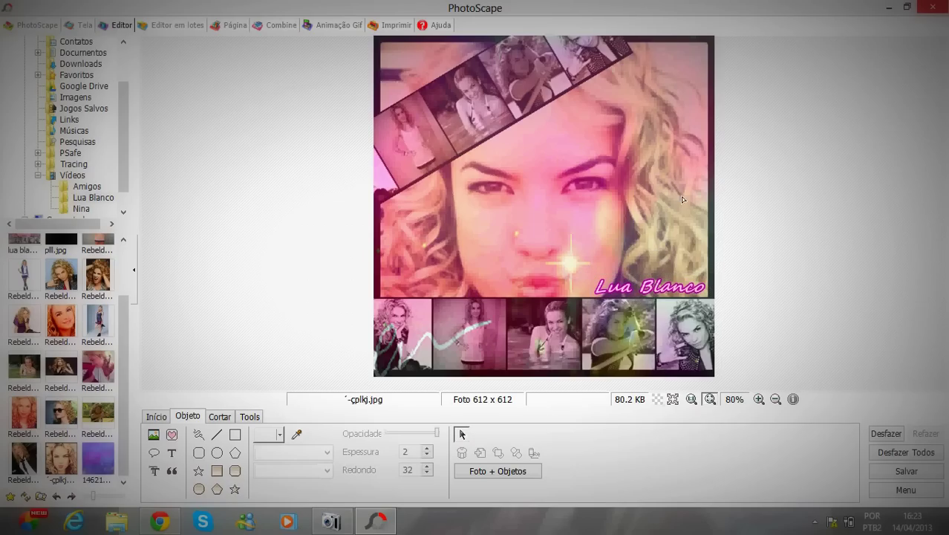
Step: Save the finished montage as the JPEG file "´-çplkj" with 95% quality
left_click(906, 471)
left_click(268, 272)
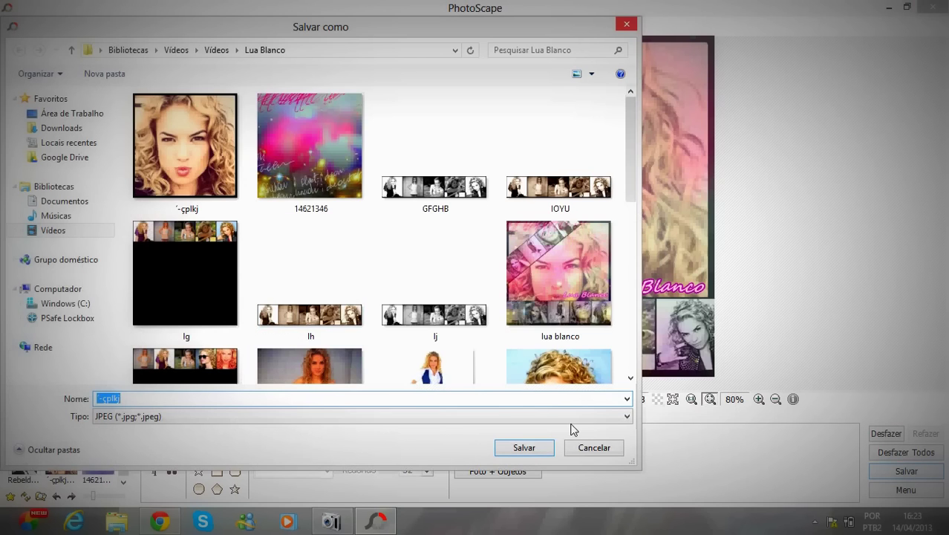
left_click(533, 449)
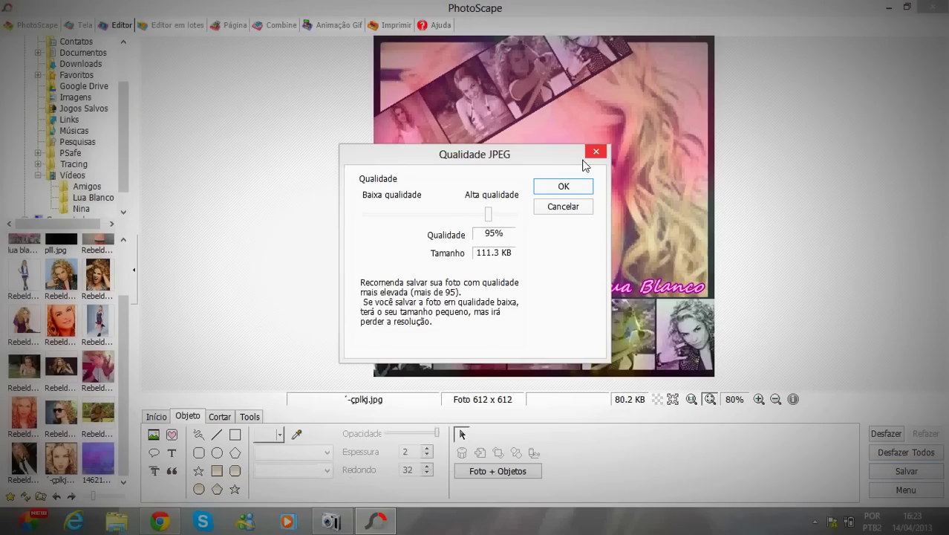
left_click(583, 186)
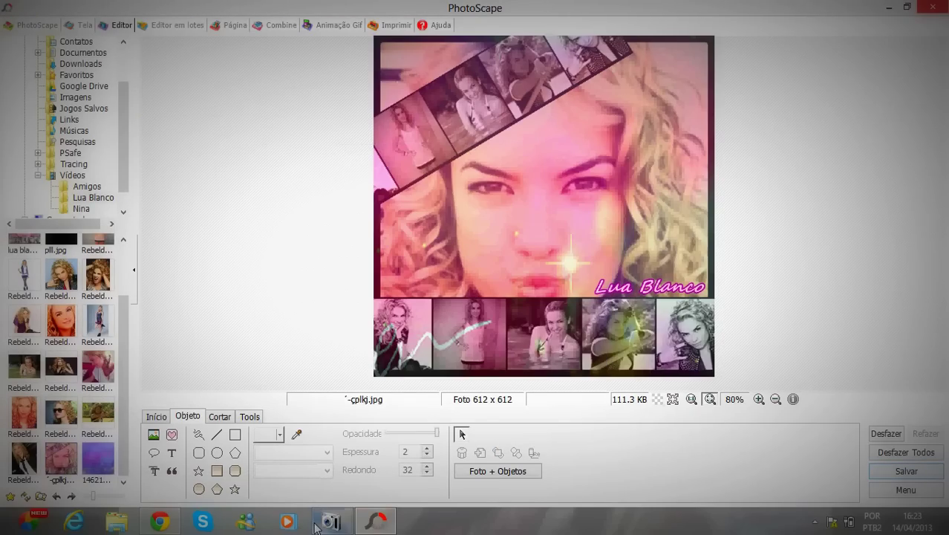
mouse_move(316, 525)
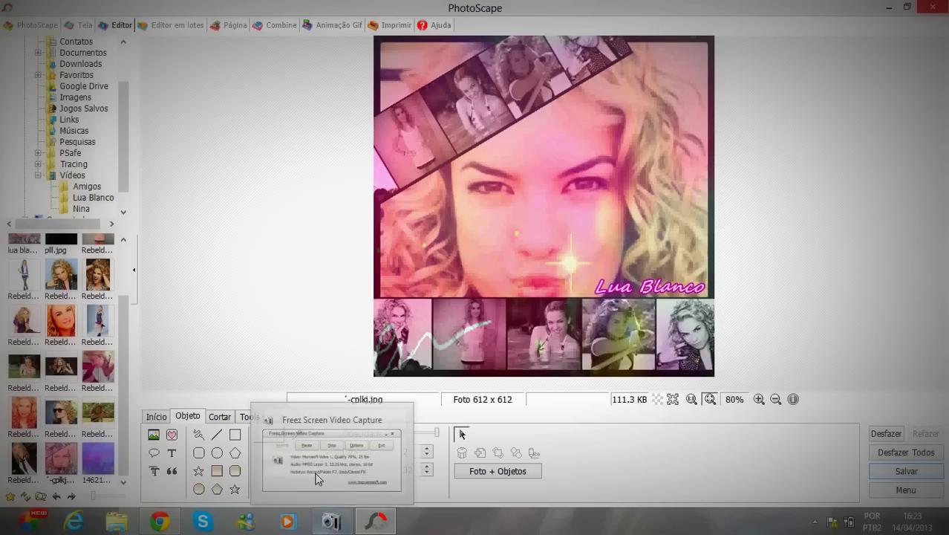